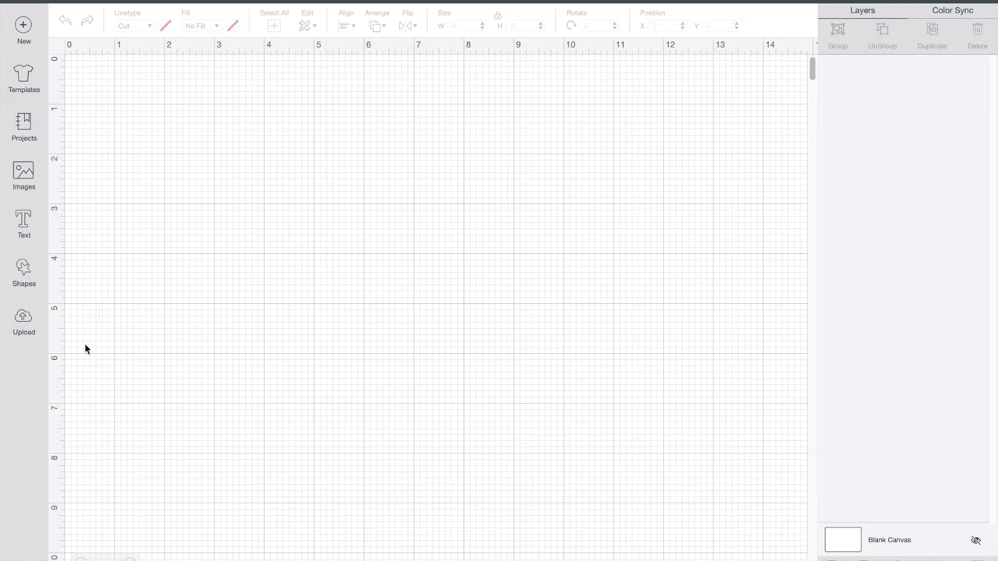
# - Add a text box reading 'This house runs on love and laughter' and select it
pyautogui.click(22, 221)
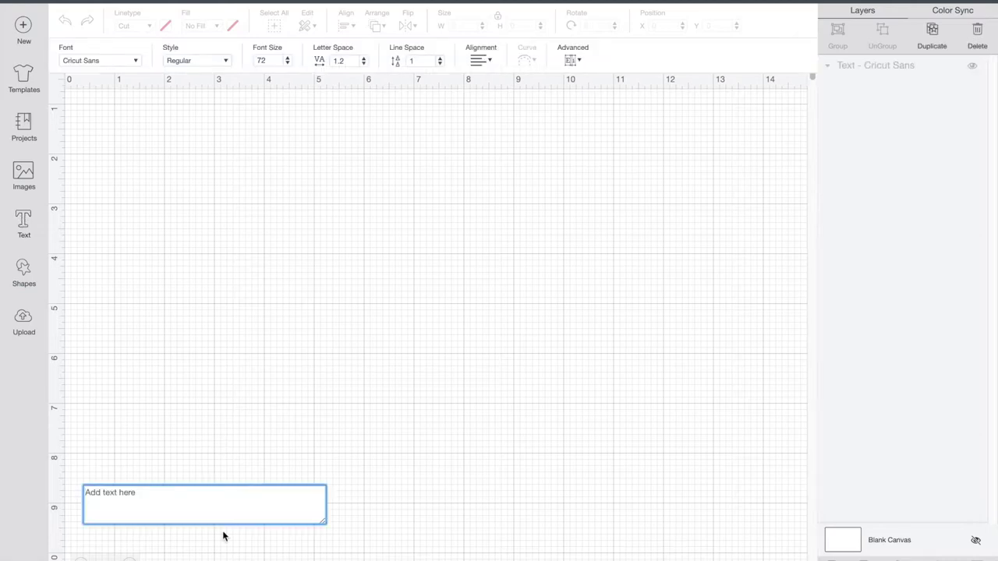
pyautogui.write('This house')
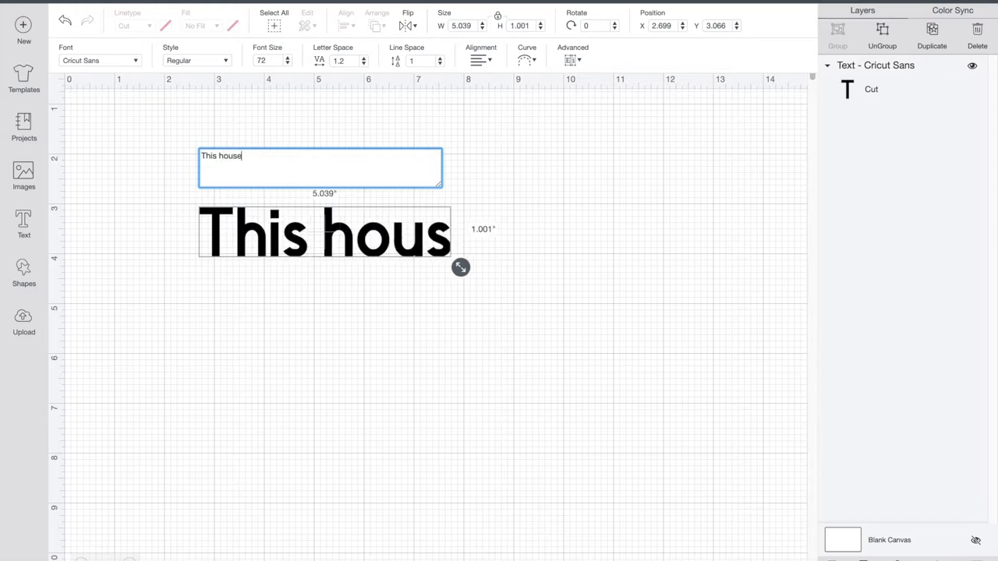
pyautogui.write(' runs on lov')
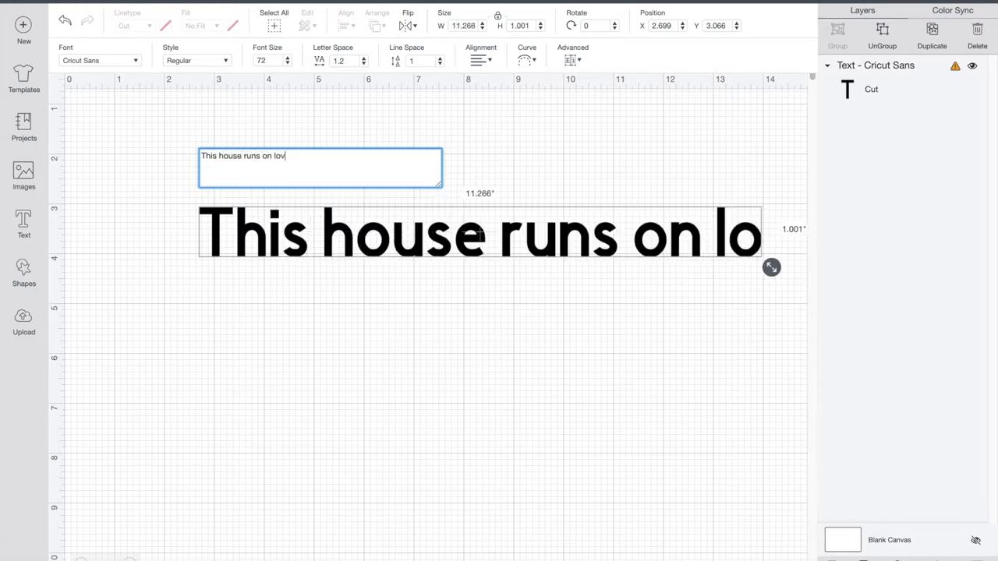
pyautogui.write('e and laughter')
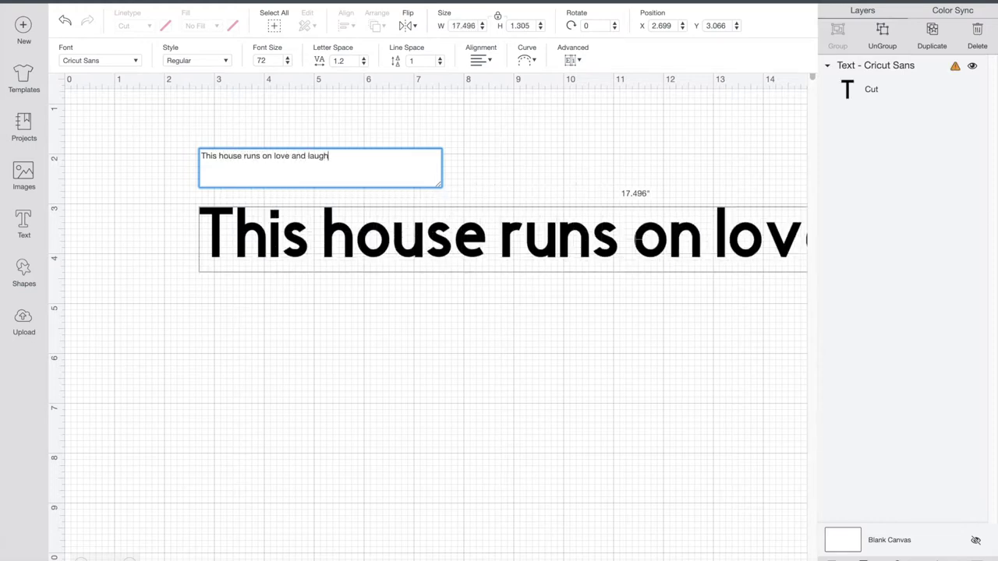
pyautogui.click(252, 235)
pyautogui.click(253, 236)
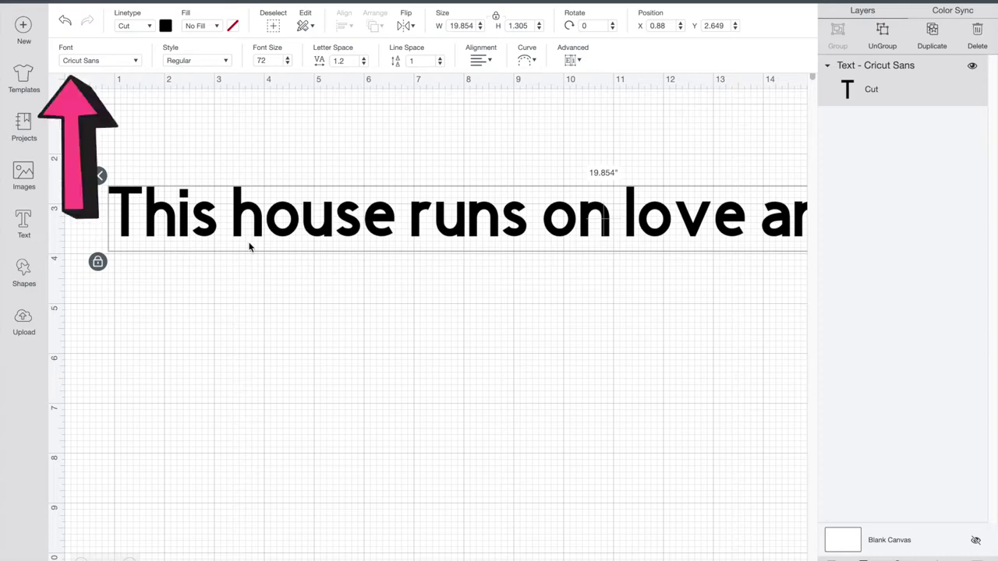
pyautogui.click(106, 61)
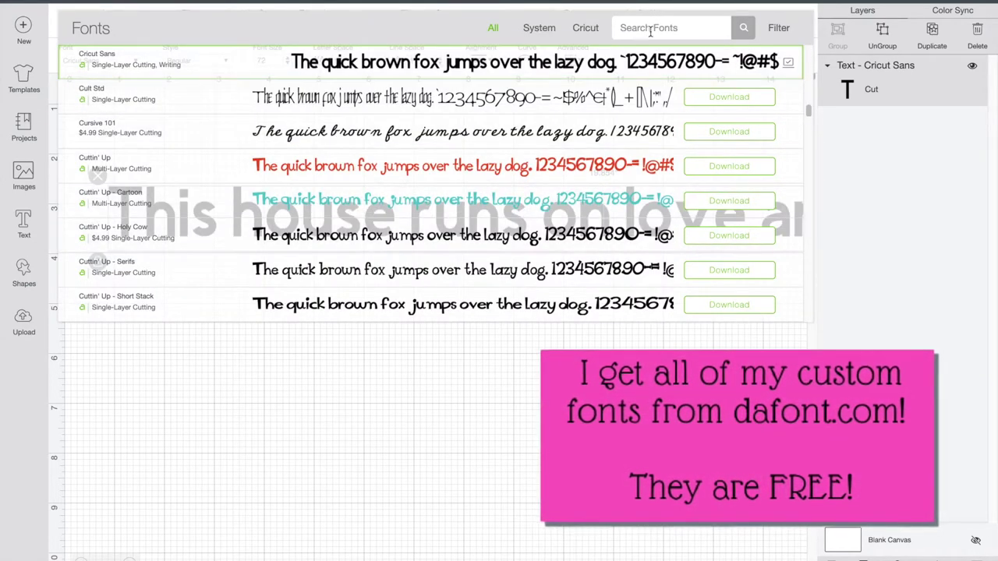
# - Set the phrase in the Moonday font and shift it slightly down and right
pyautogui.write('m')
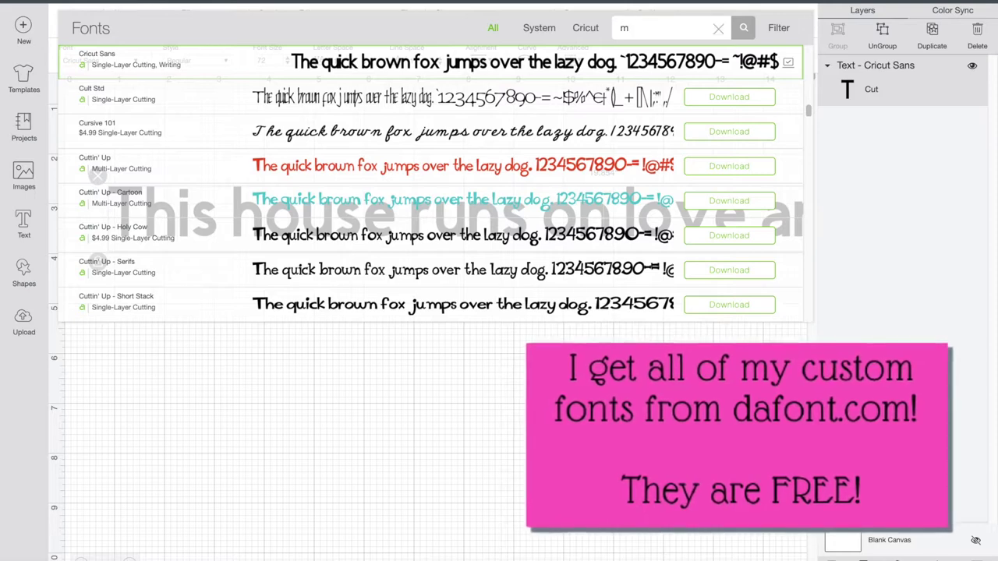
pyautogui.write('oonday')
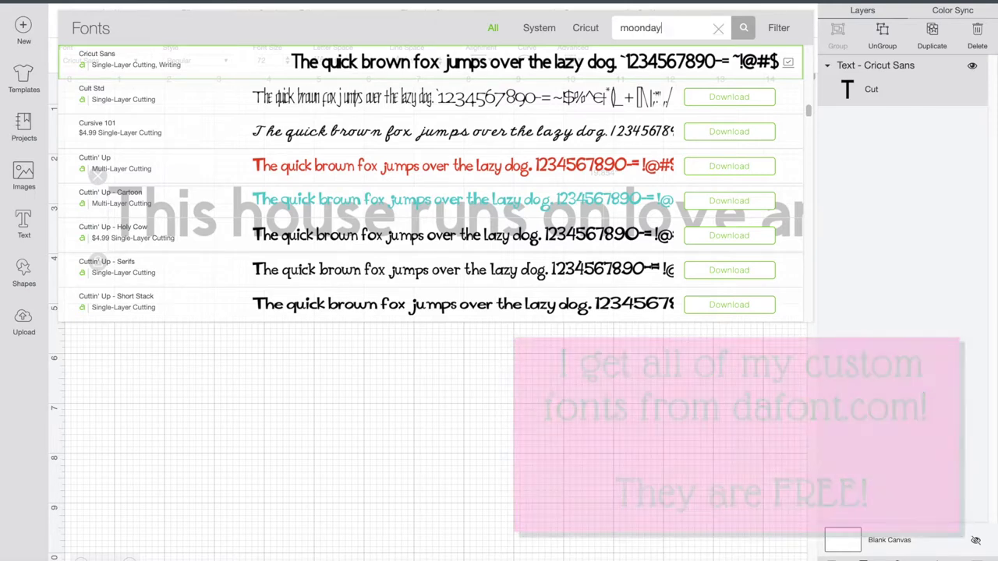
pyautogui.click(345, 63)
pyautogui.moveTo(362, 185)
pyautogui.mouseDown()
pyautogui.moveTo(361, 201)
pyautogui.moveTo(365, 194)
pyautogui.mouseUp()
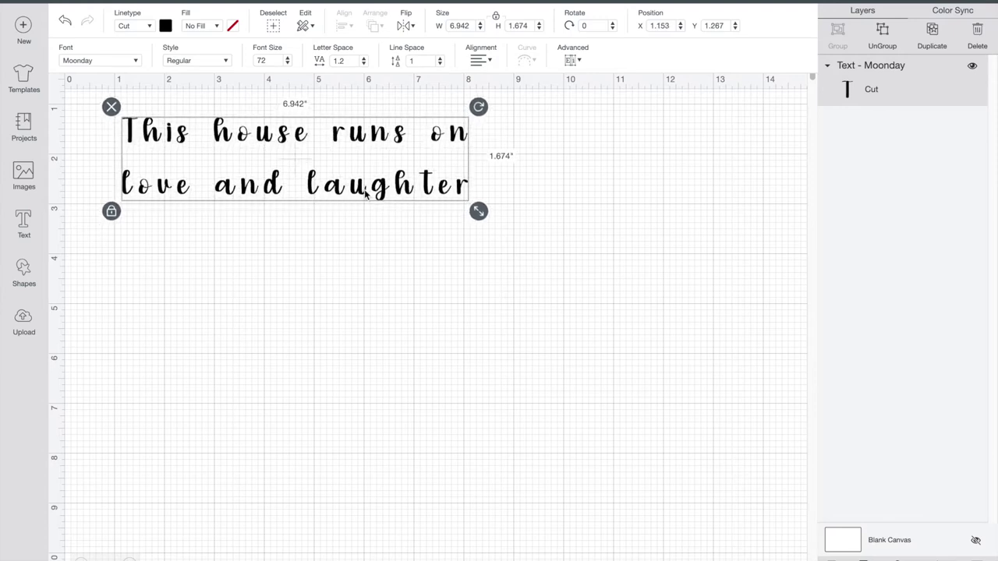
# - Tighten the letter spacing to -0.2
pyautogui.click(362, 64)
pyautogui.click(362, 64)
pyautogui.click(362, 64)
pyautogui.click(362, 64)
pyautogui.click(363, 63)
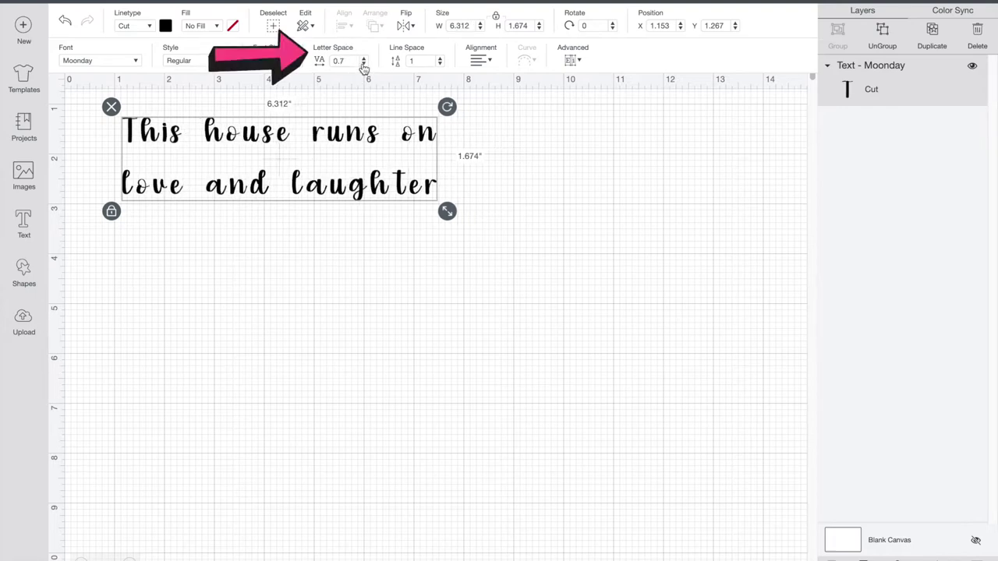
pyautogui.click(363, 64)
pyautogui.click(362, 64)
pyautogui.click(362, 64)
pyautogui.click(363, 64)
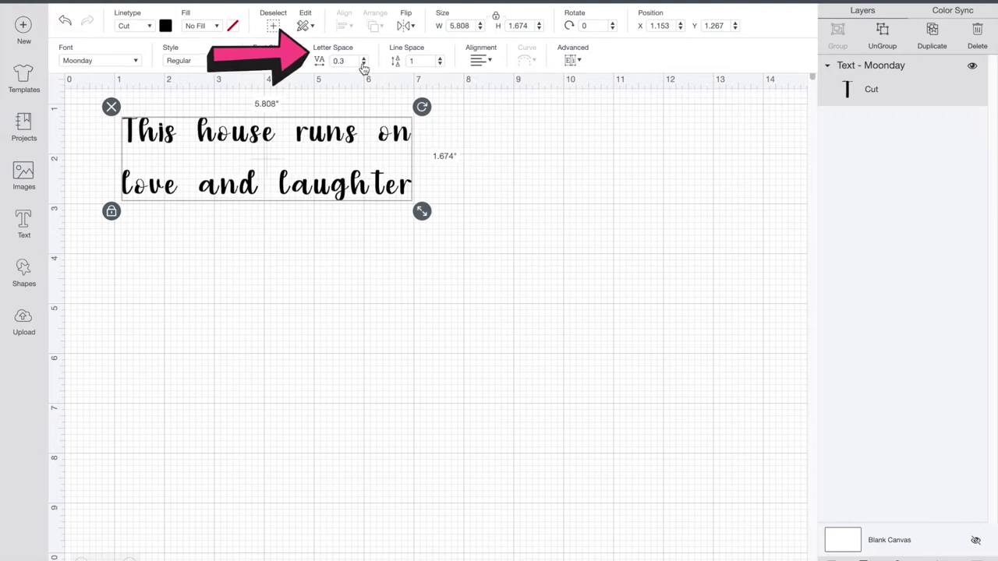
pyautogui.click(362, 64)
pyautogui.click(362, 64)
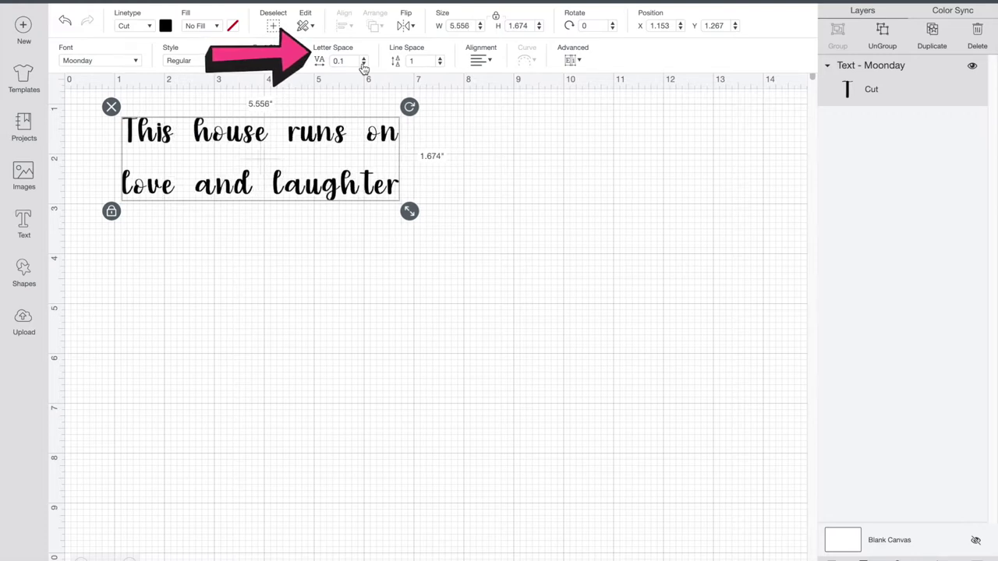
pyautogui.click(362, 64)
pyautogui.click(362, 64)
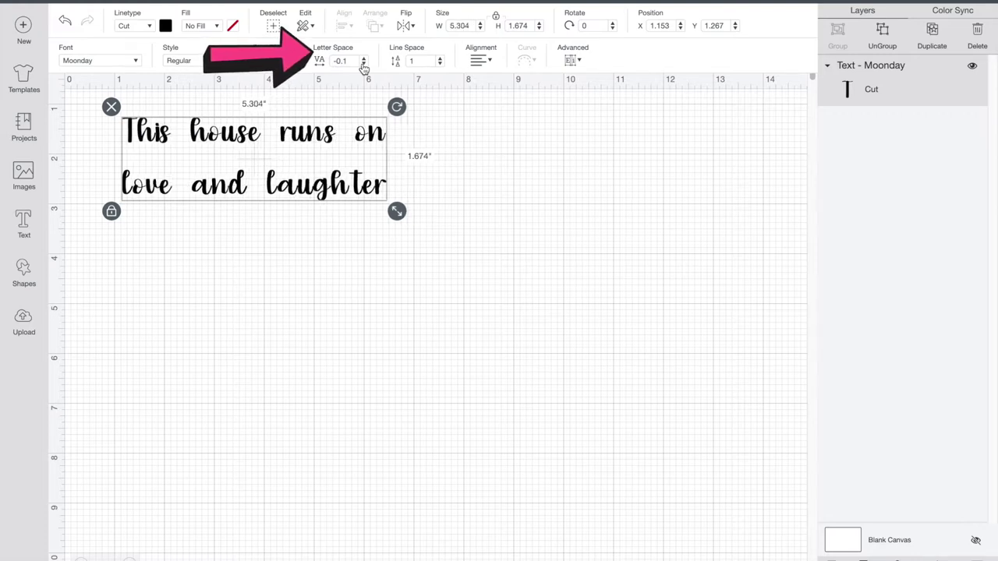
pyautogui.click(363, 63)
pyautogui.click(363, 64)
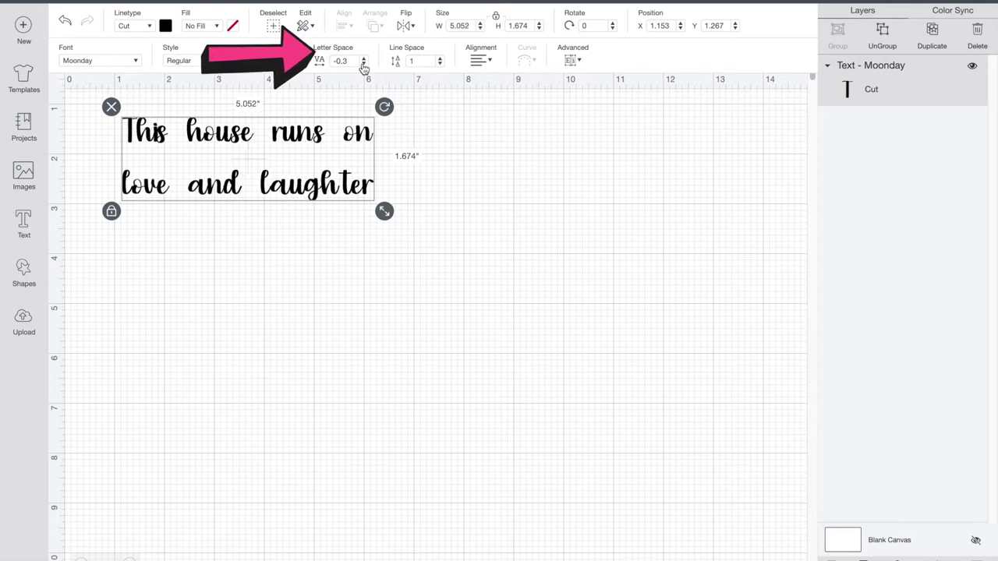
pyautogui.click(363, 64)
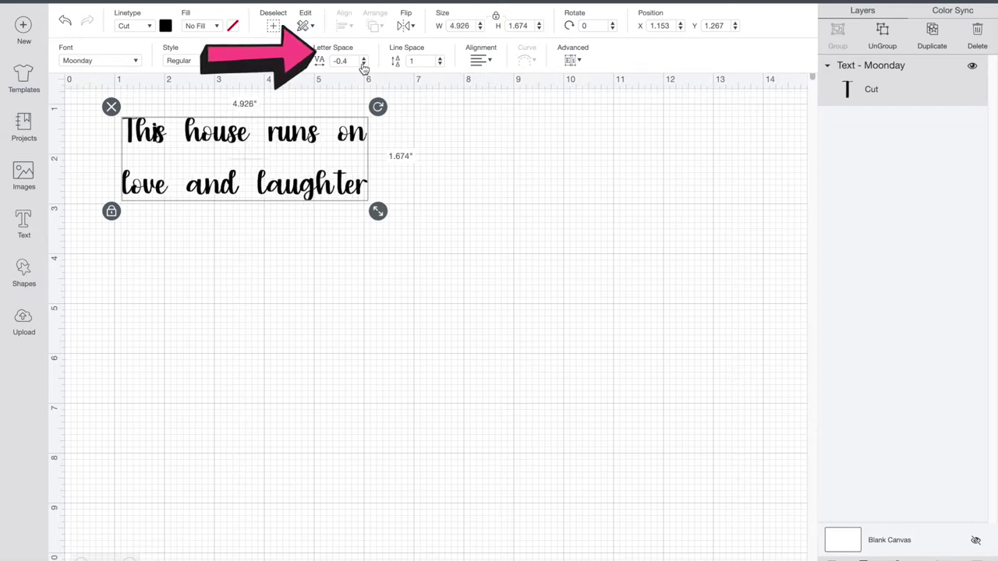
pyautogui.click(364, 58)
pyautogui.click(364, 58)
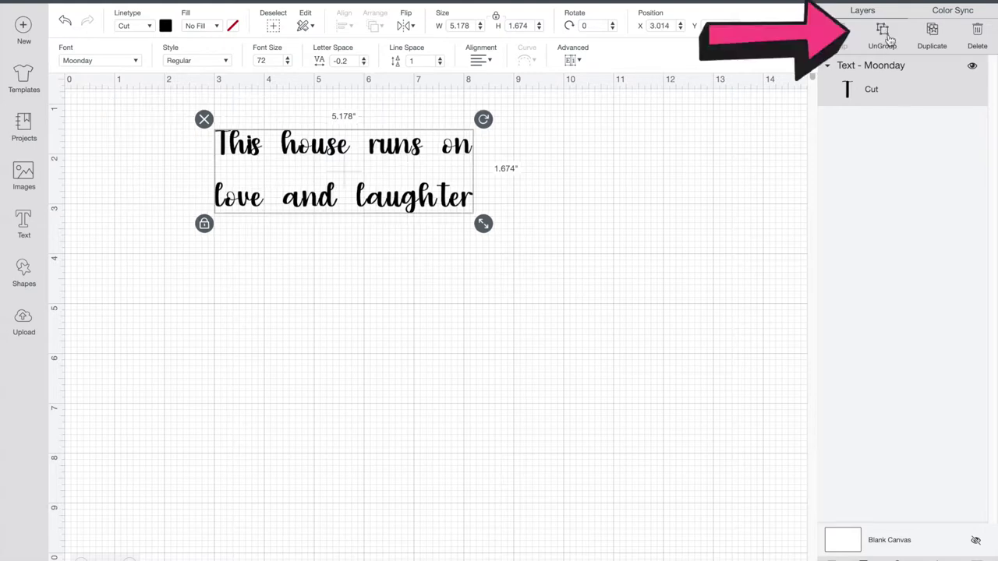
# - Ungroup the phrase into separate letters and nudge the n of 'on' slightly left
pyautogui.click(884, 37)
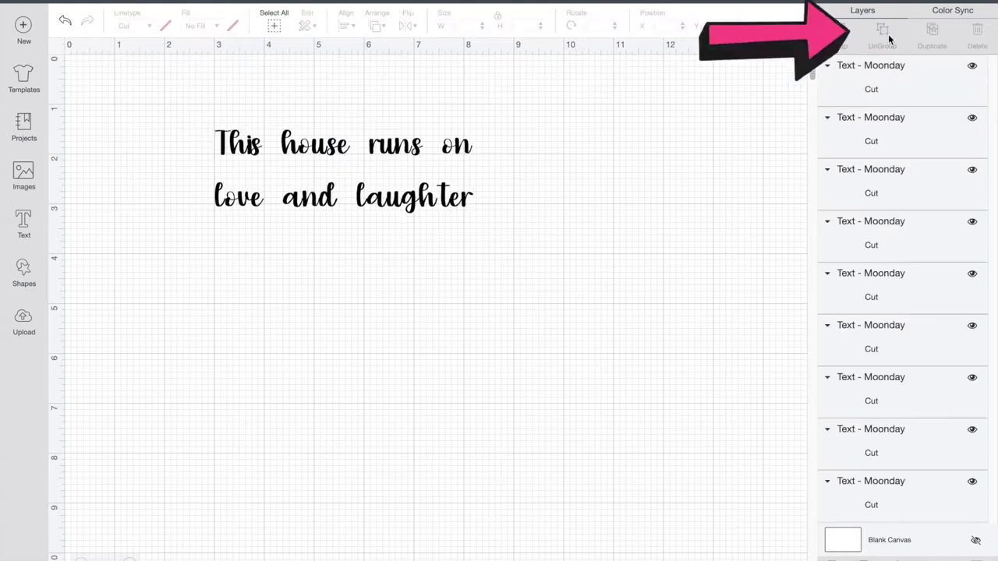
pyautogui.click(466, 146)
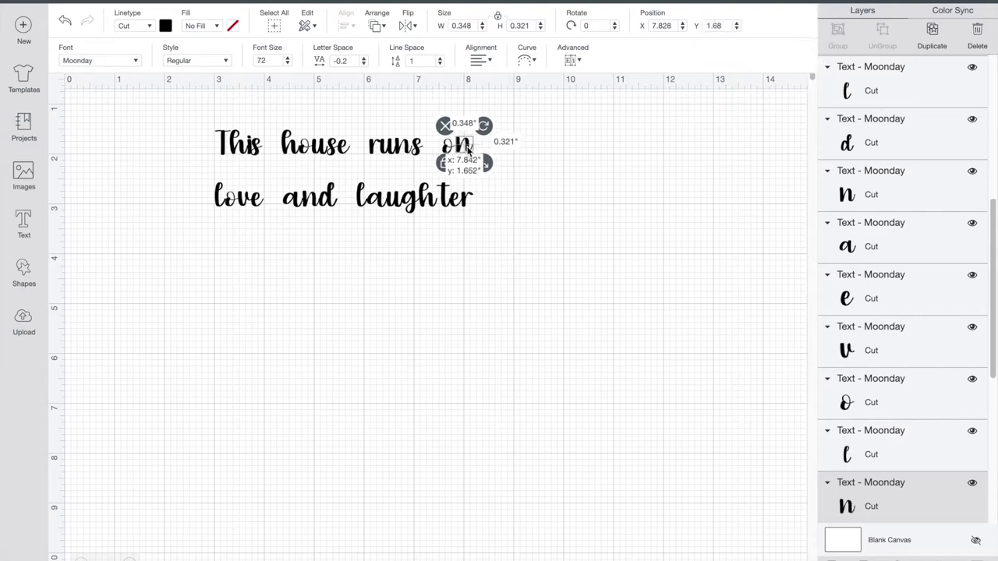
pyautogui.moveTo(468, 147); pyautogui.dragTo(465, 149)
pyautogui.click(541, 196)
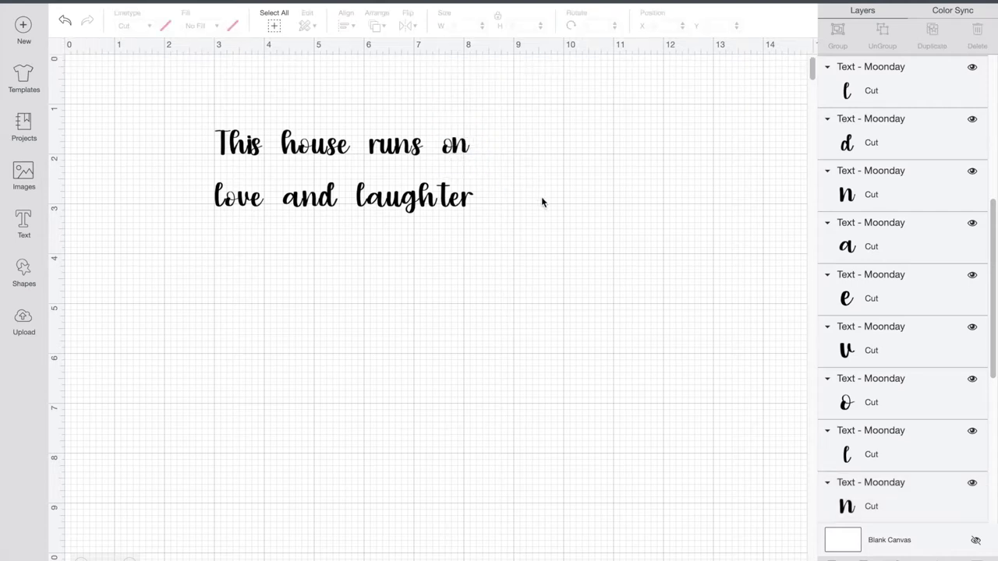
# - Select individual letters in 'runs', 'love', 'and' and 'laughter', then marquee-select the first word
pyautogui.click(415, 156)
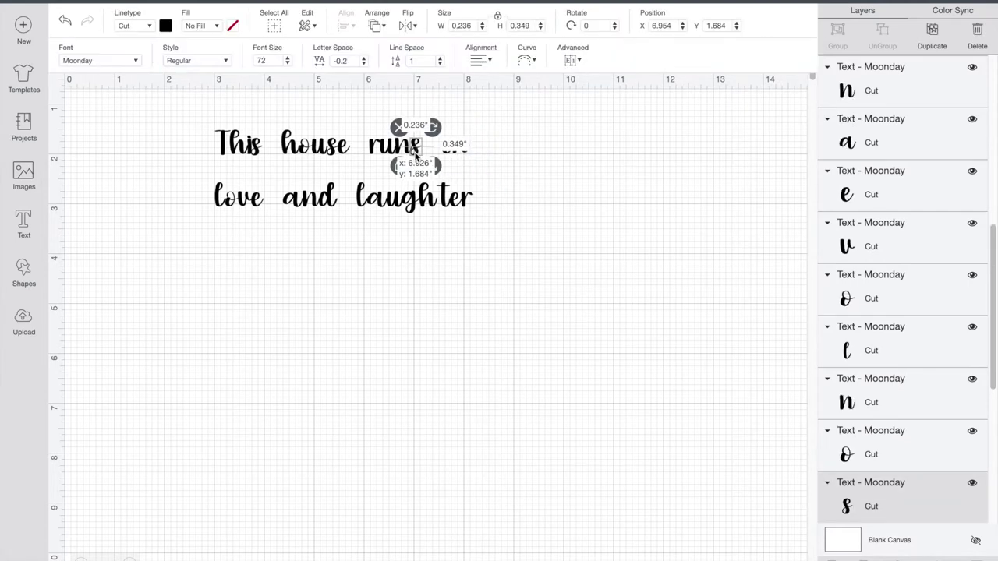
pyautogui.click(223, 196)
pyautogui.click(292, 196)
pyautogui.click(384, 244)
pyautogui.click(412, 196)
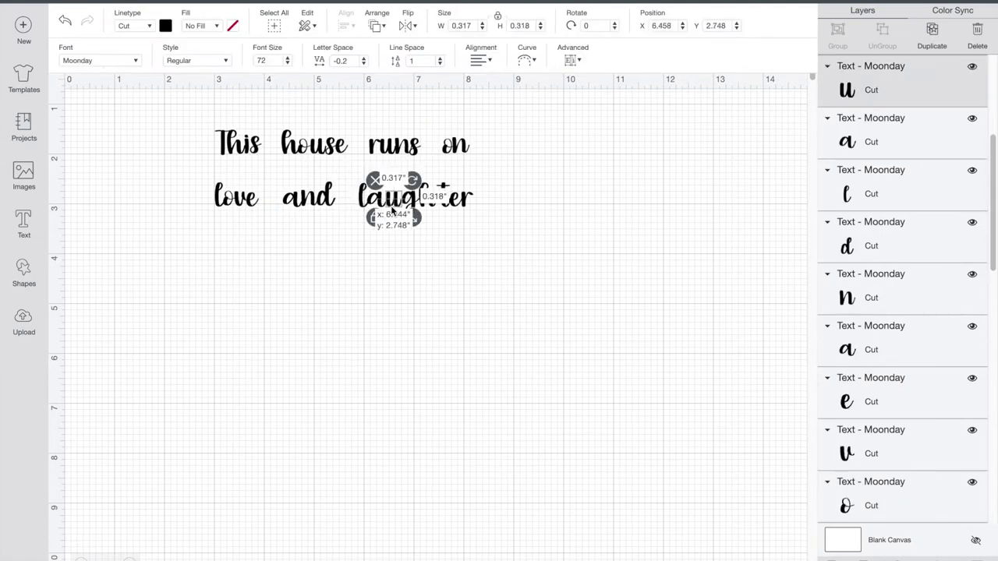
pyautogui.click(425, 195)
pyautogui.click(451, 201)
pyautogui.click(391, 181)
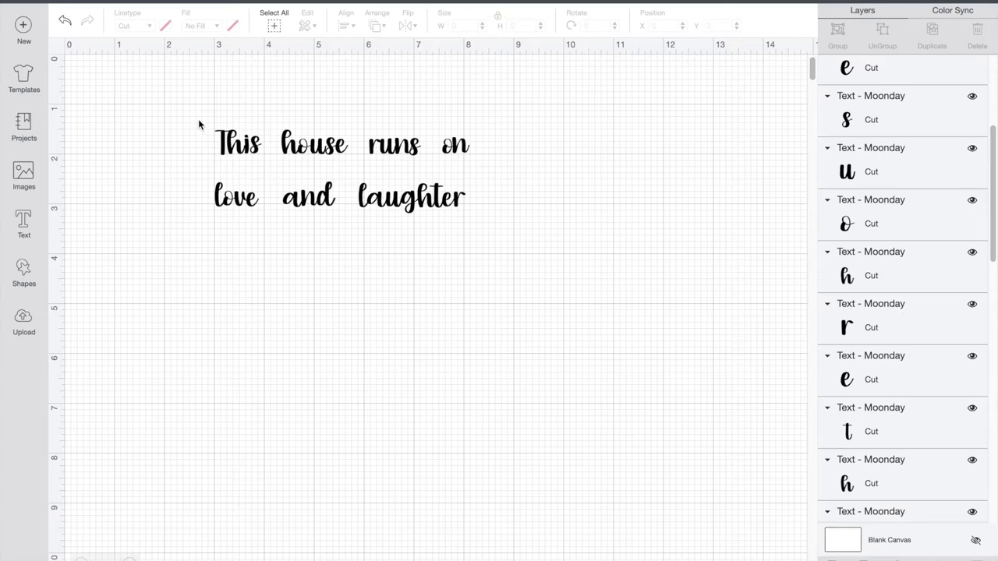
pyautogui.moveTo(199, 120); pyautogui.dragTo(272, 166)
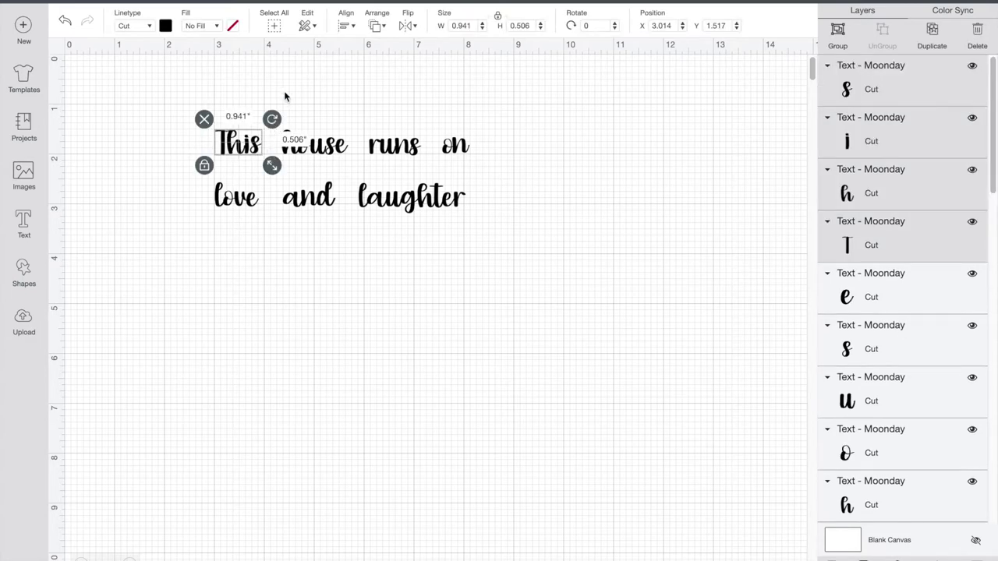
# - Bottom-align and group the letters of 'This'
pyautogui.click(352, 28)
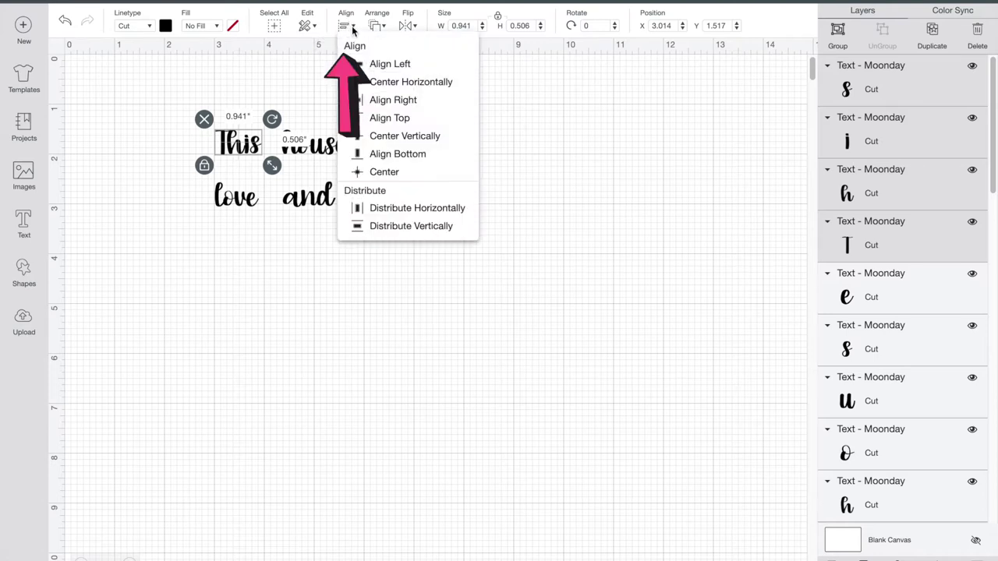
pyautogui.click(403, 154)
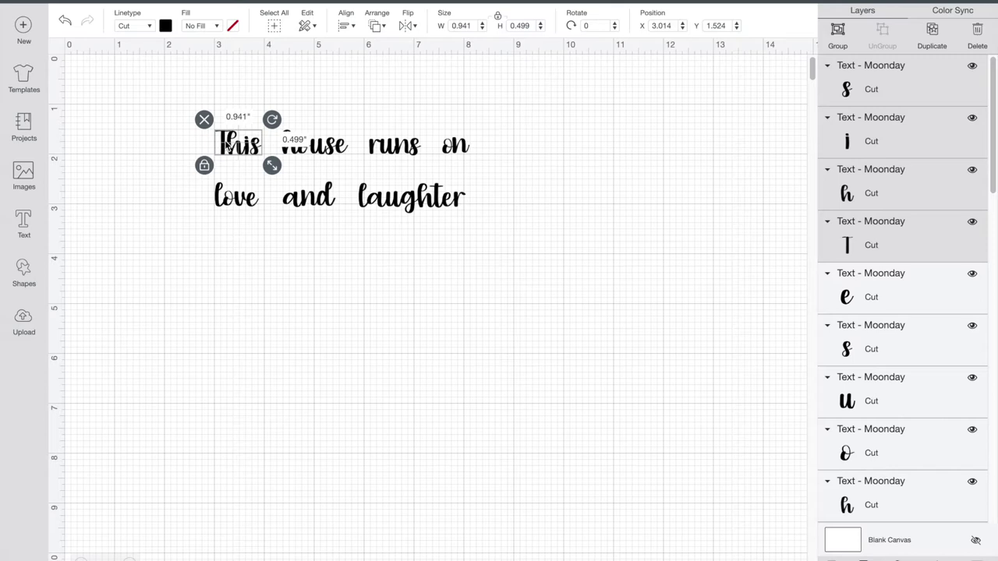
pyautogui.click(838, 35)
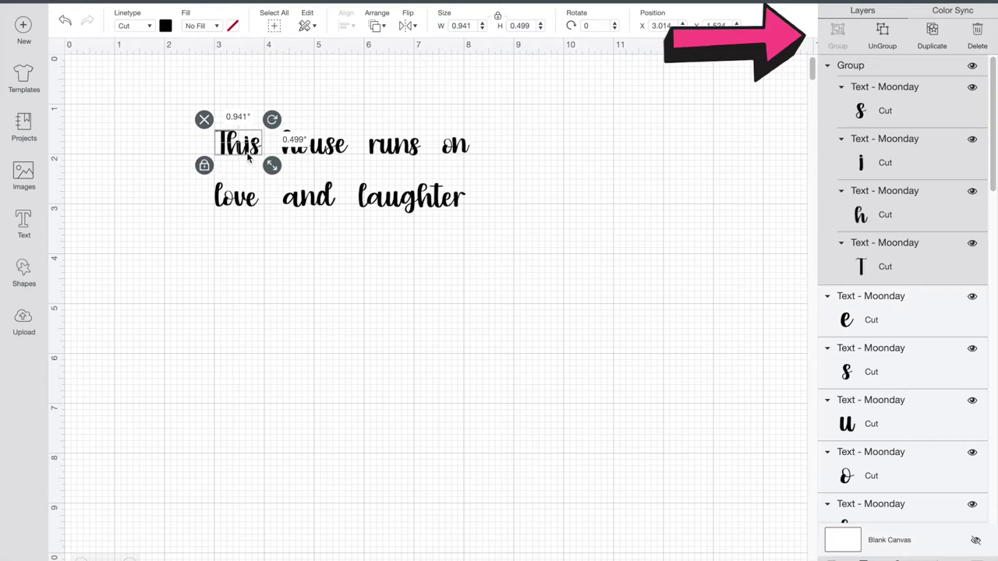
pyautogui.click(286, 118)
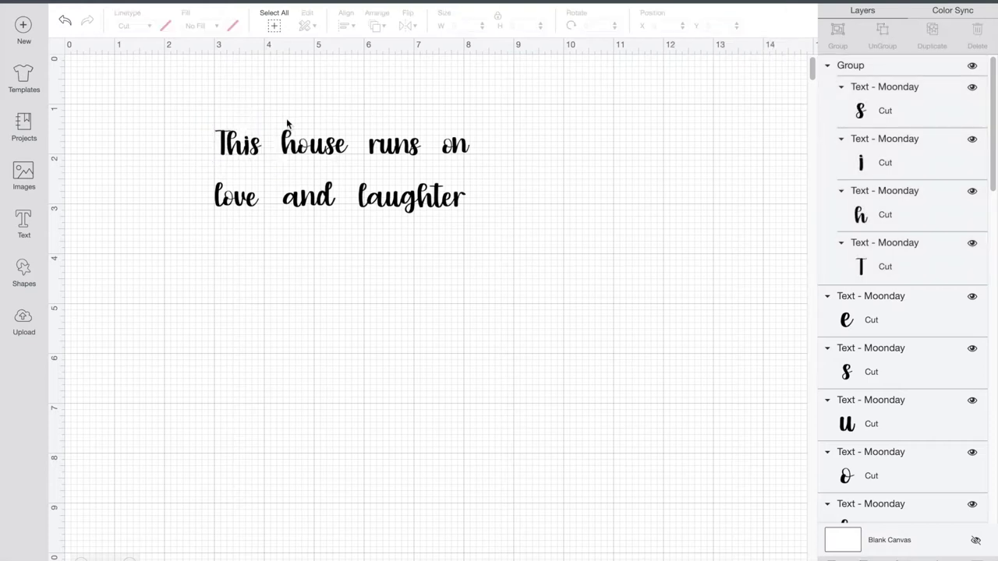
# - Bottom-align and group the letters of 'house' and of 'runs'
pyautogui.moveTo(280, 114); pyautogui.dragTo(361, 170)
pyautogui.click(351, 30)
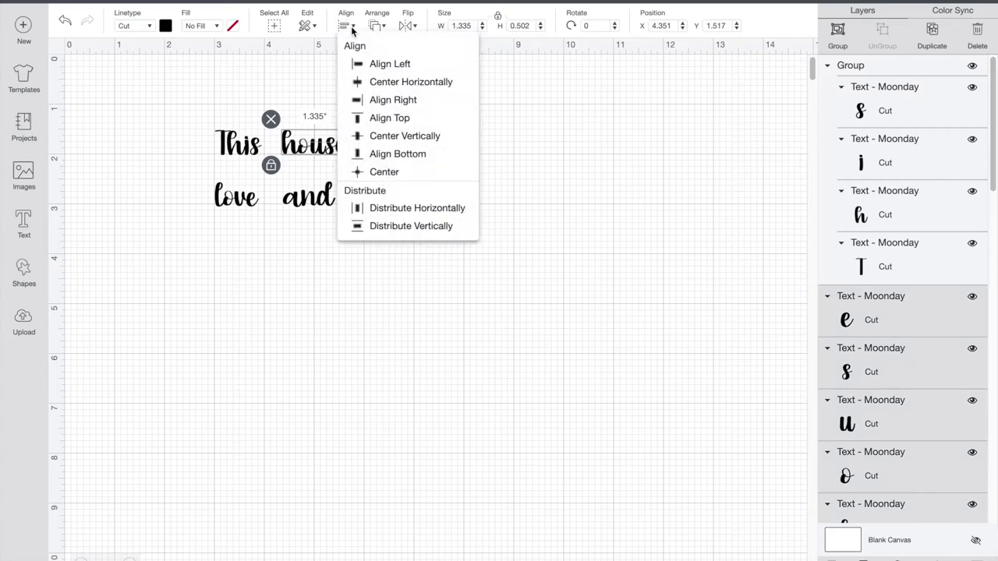
pyautogui.click(404, 156)
pyautogui.click(837, 31)
pyautogui.moveTo(355, 125); pyautogui.dragTo(433, 165)
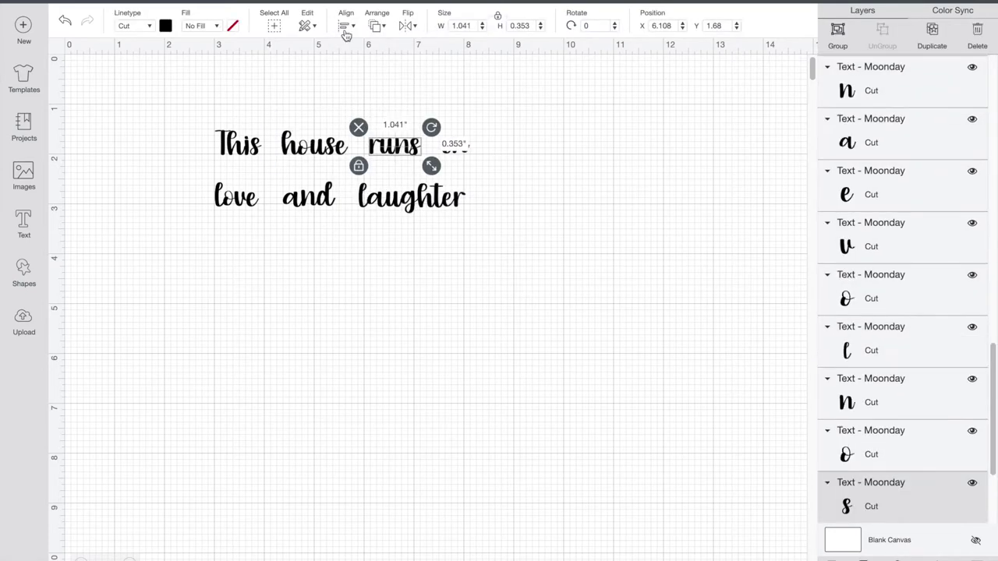
pyautogui.click(346, 26)
pyautogui.click(397, 154)
pyautogui.click(837, 31)
# - Bottom-align 'on', 'love' and 'and', group 'laughter', then open the Templates gallery
pyautogui.moveTo(425, 117); pyautogui.dragTo(479, 168)
pyautogui.moveTo(207, 175); pyautogui.dragTo(265, 214)
pyautogui.click(345, 26)
pyautogui.click(384, 156)
pyautogui.moveTo(351, 171); pyautogui.dragTo(475, 226)
pyautogui.click(838, 31)
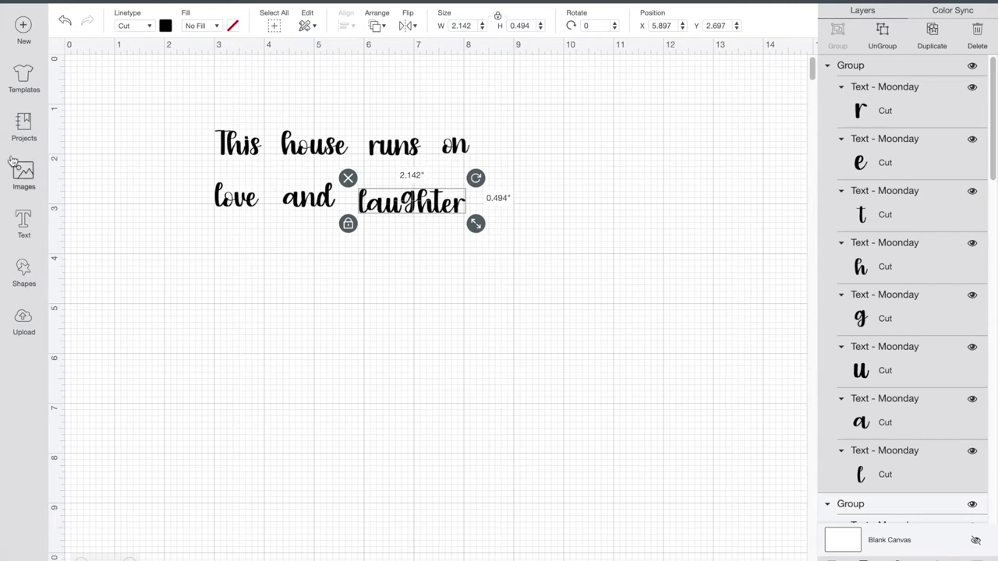
pyautogui.click(35, 87)
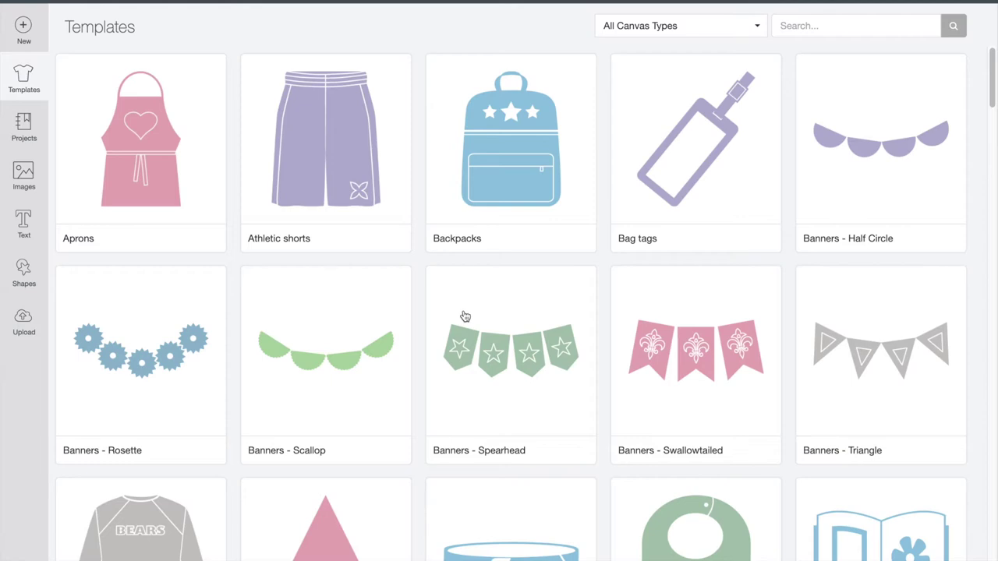
# - Scroll through the Templates gallery and back up, then return to the canvas Shapes panel
pyautogui.scroll(-5, 774, 373)
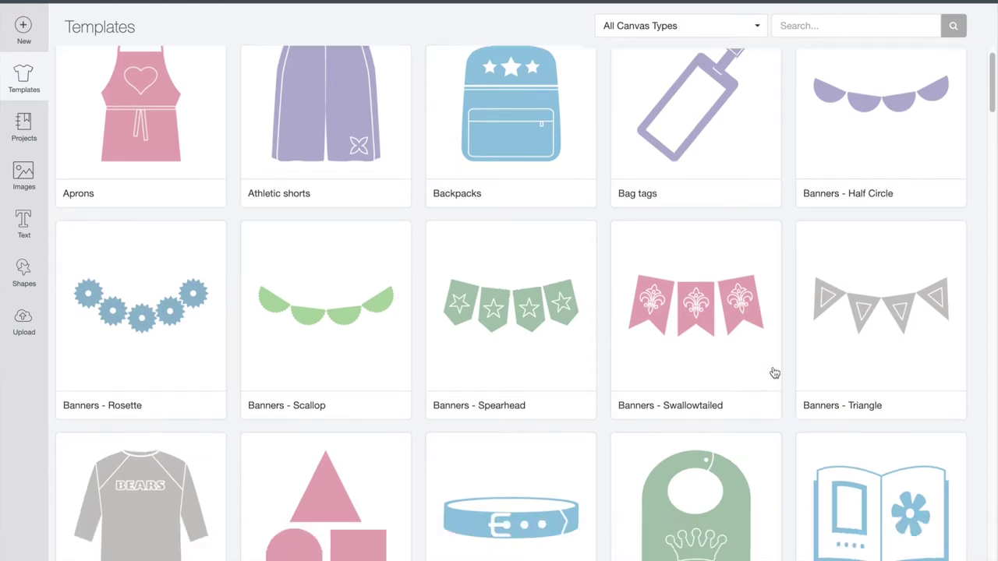
pyautogui.scroll(-5, 774, 373)
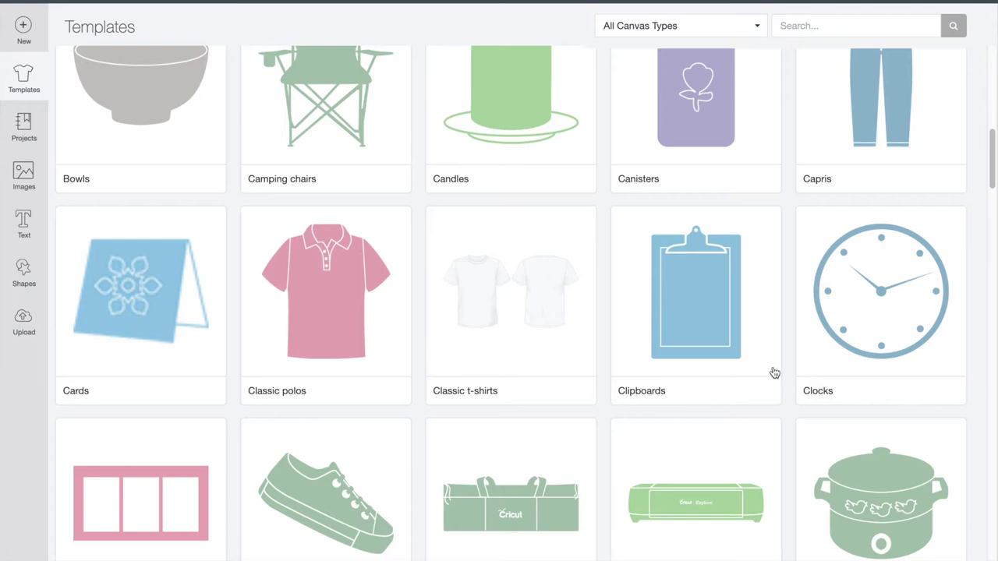
pyautogui.scroll(-2, 770, 369)
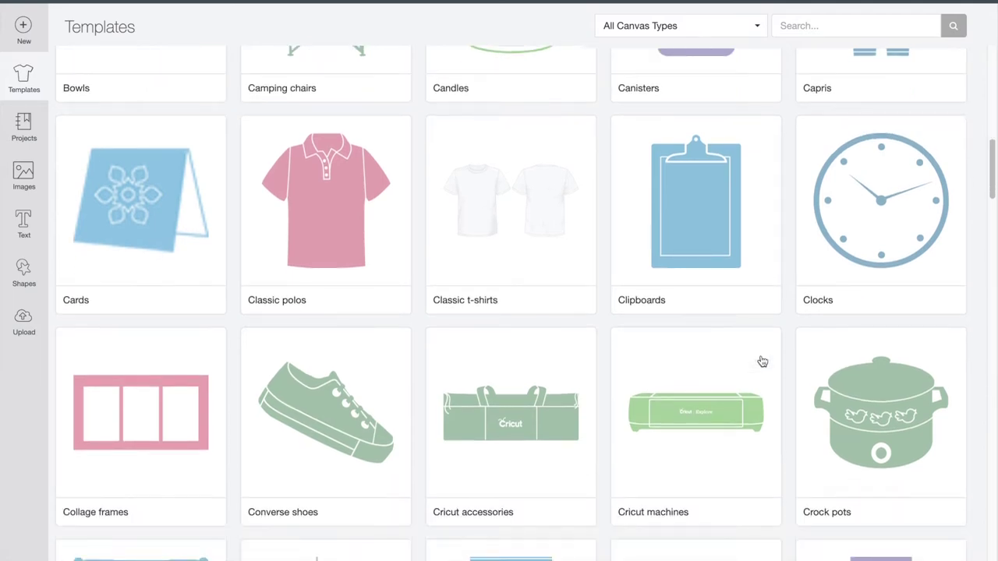
pyautogui.scroll(-5, 763, 361)
pyautogui.scroll(-5, 760, 358)
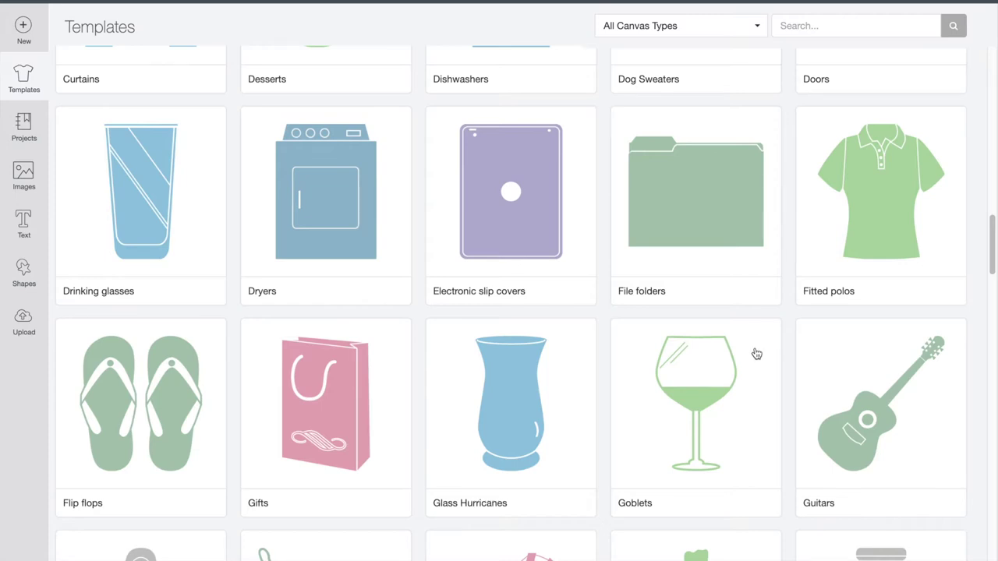
pyautogui.scroll(-12, 730, 308)
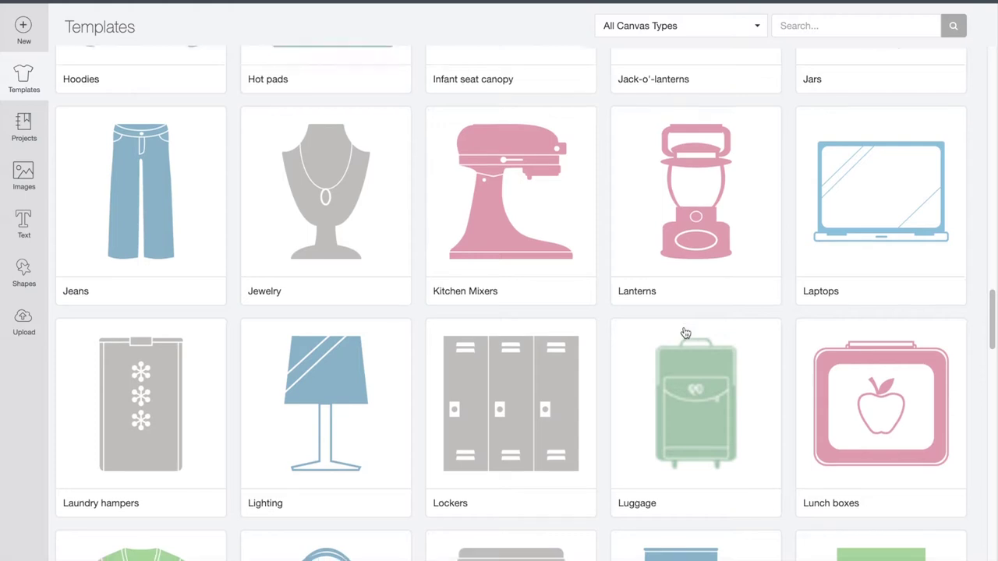
pyautogui.scroll(-1, 683, 334)
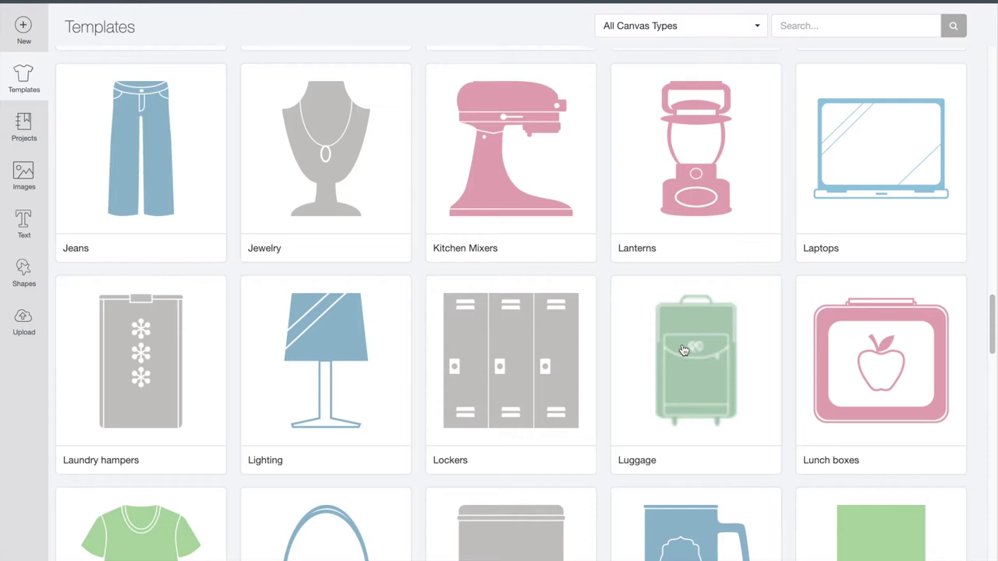
pyautogui.scroll(20, 683, 349)
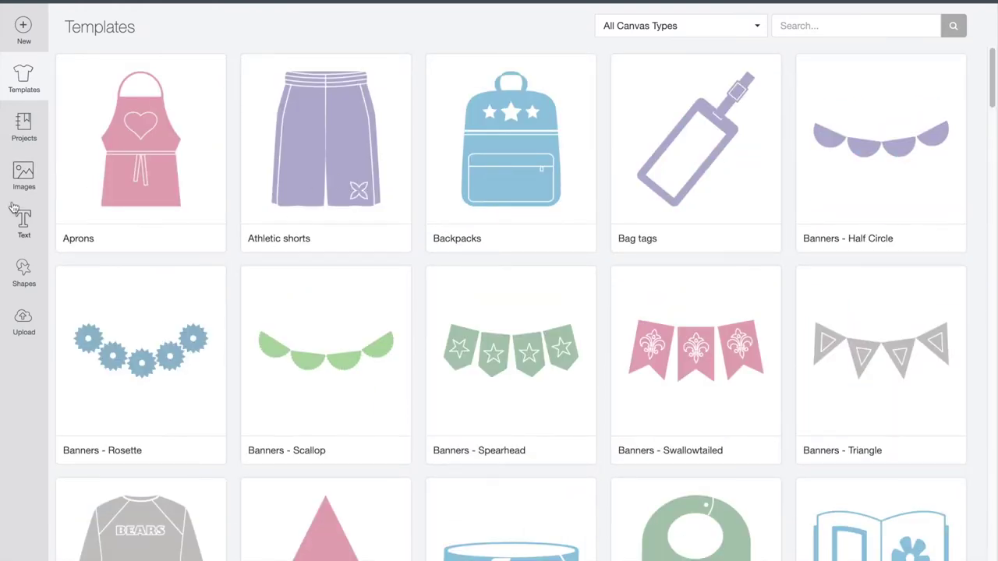
pyautogui.click(22, 278)
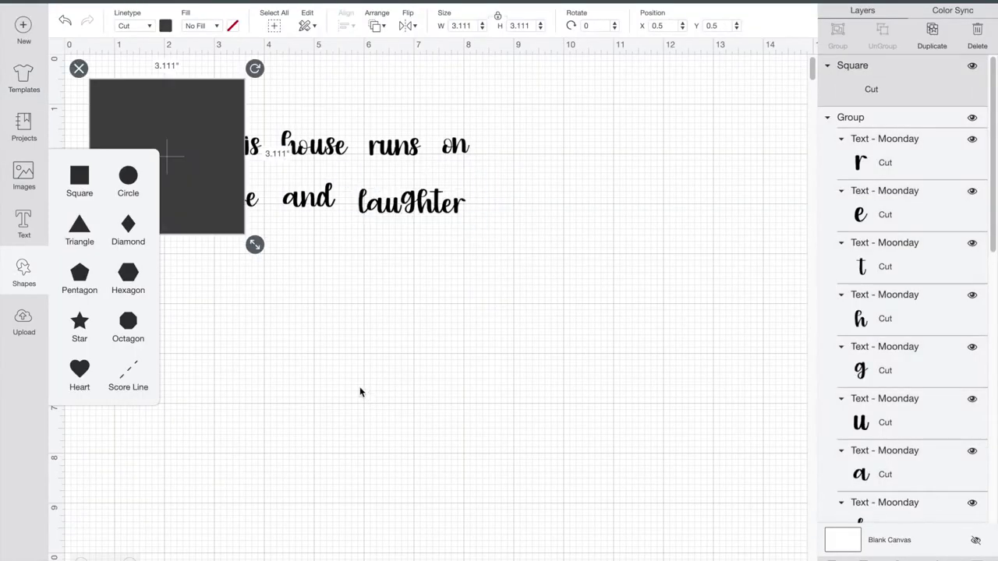
# - Insert a square below the lettering and stretch it into a tall rectangle
pyautogui.moveTo(202, 210); pyautogui.dragTo(382, 414)
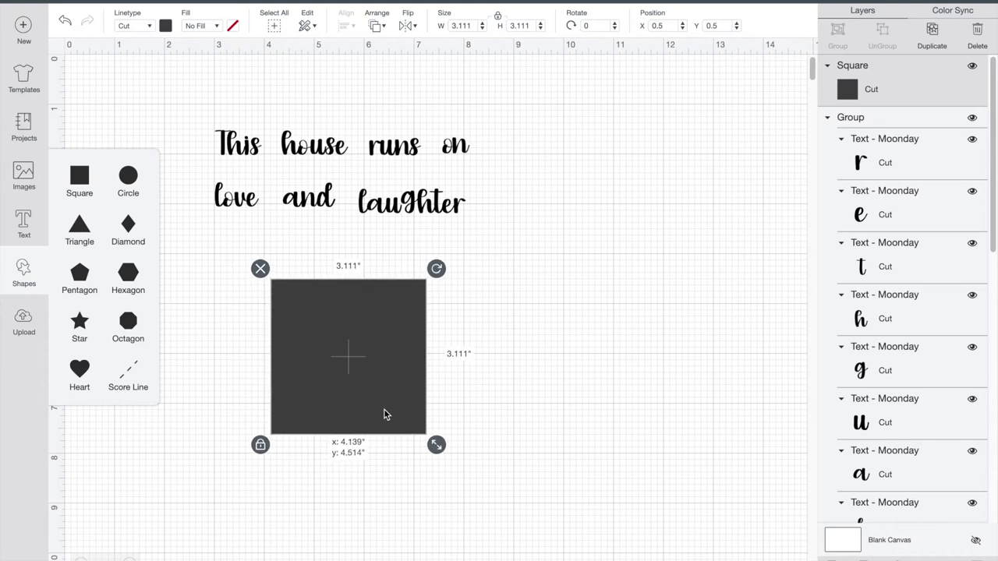
pyautogui.click(287, 444)
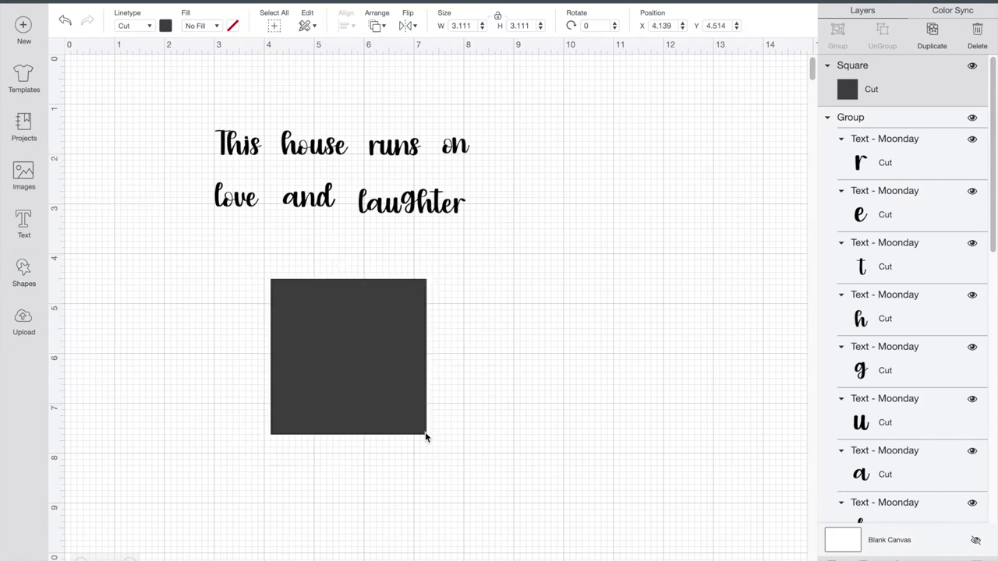
pyautogui.moveTo(361, 364); pyautogui.dragTo(356, 359)
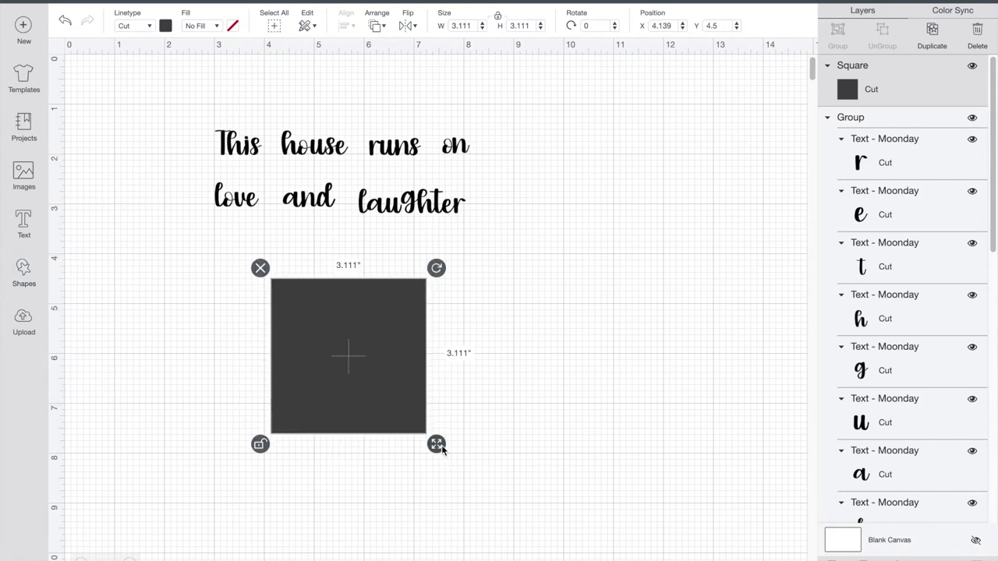
pyautogui.moveTo(436, 445); pyautogui.dragTo(452, 476)
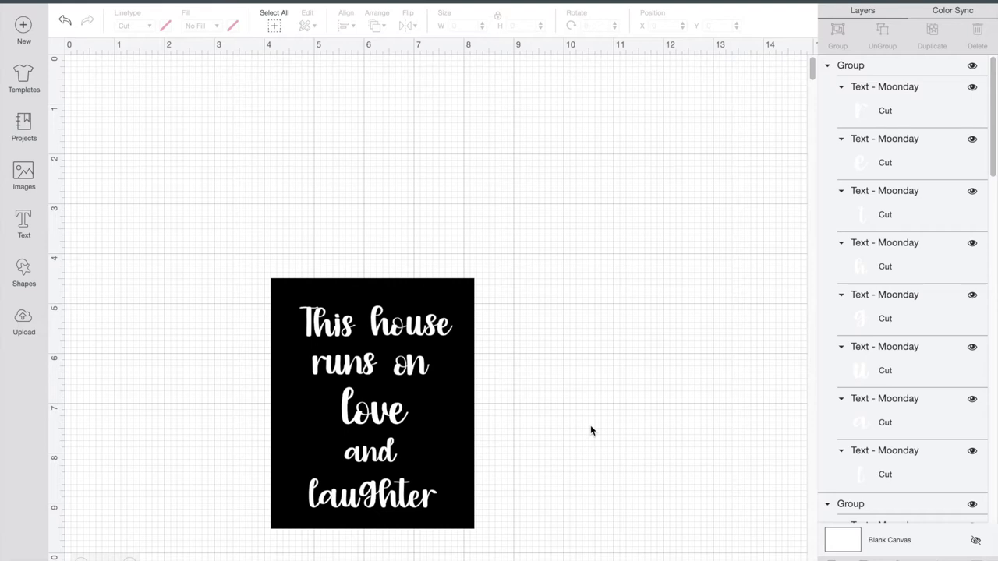
# - Group the white lettering and centre it on the 4.069" × 5.014" black rectangle
pyautogui.moveTo(295, 297); pyautogui.dragTo(543, 260)
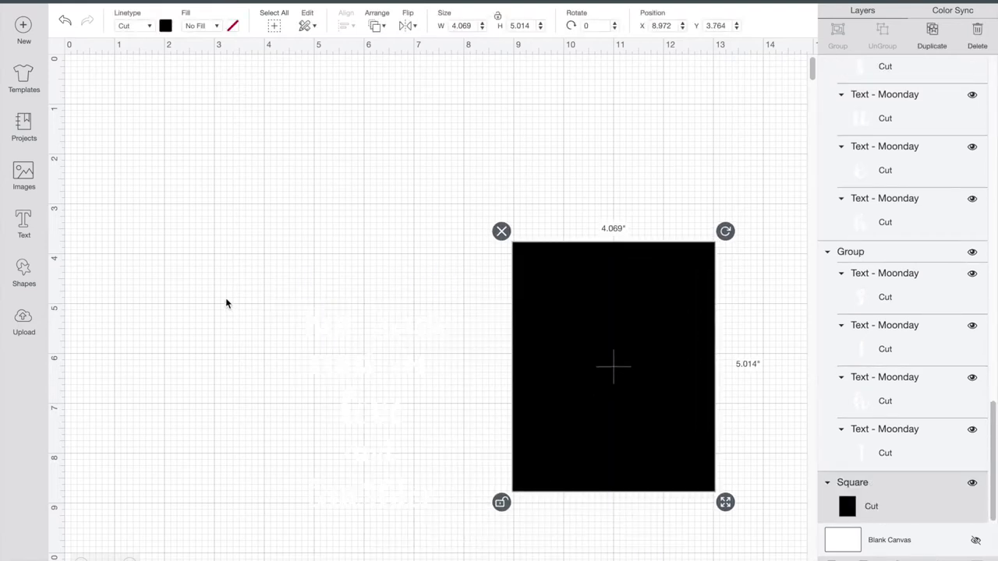
pyautogui.moveTo(250, 268); pyautogui.dragTo(501, 558)
pyautogui.click(837, 34)
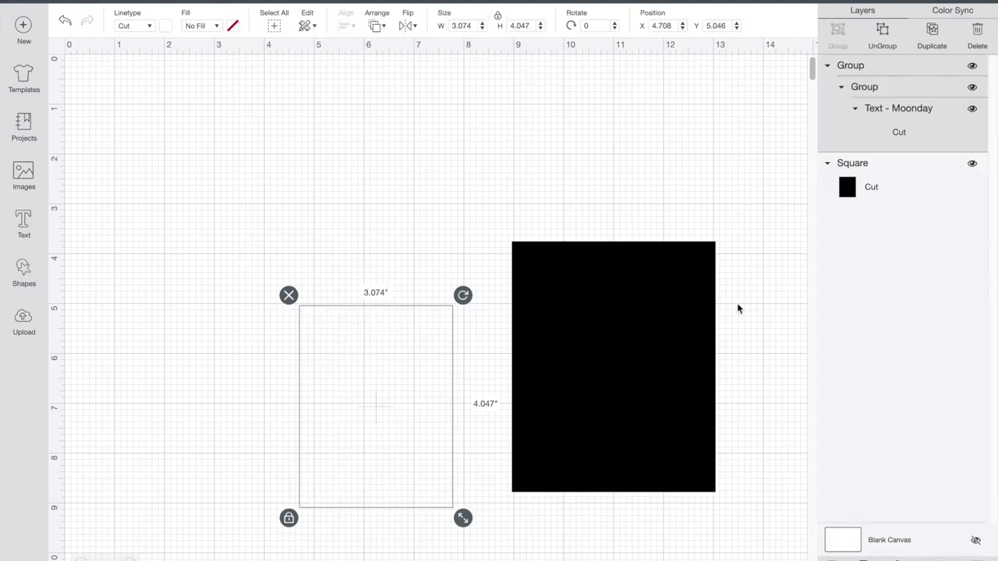
pyautogui.moveTo(612, 453); pyautogui.dragTo(441, 470)
pyautogui.moveTo(365, 395); pyautogui.dragTo(376, 423)
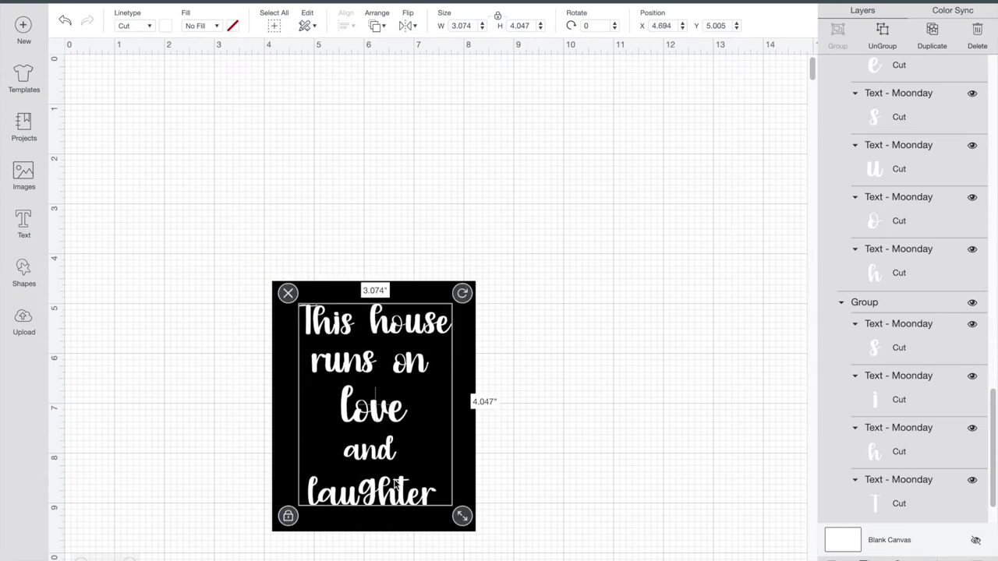
pyautogui.click(304, 259)
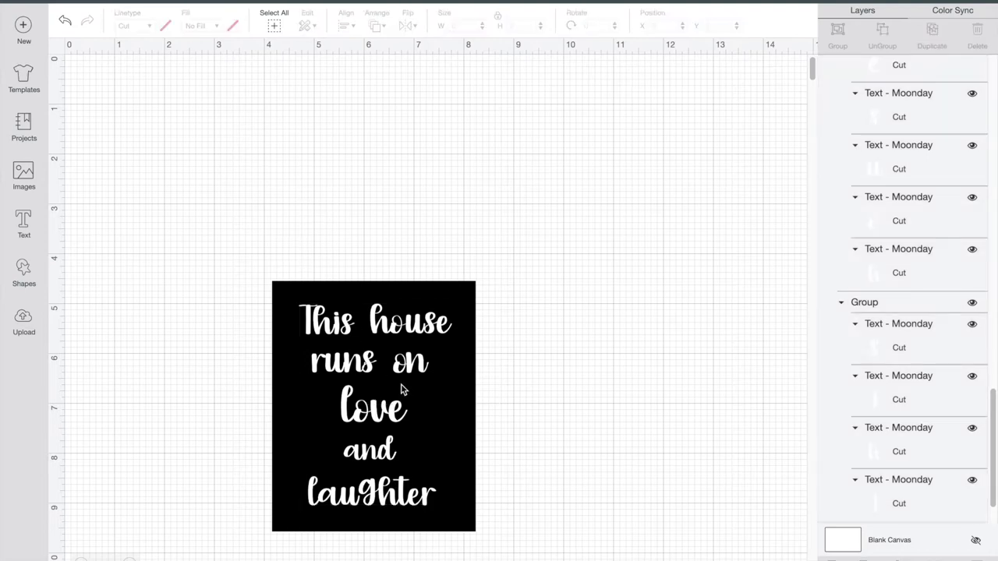
# - Add a white heart shrunk to about 0.65" and place it beside 'and'
pyautogui.click(23, 275)
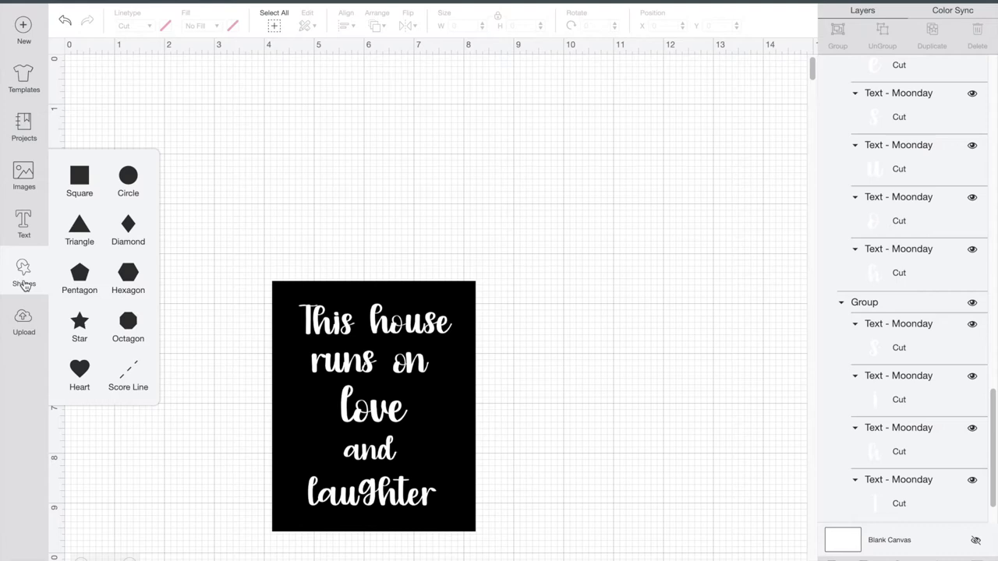
pyautogui.click(84, 371)
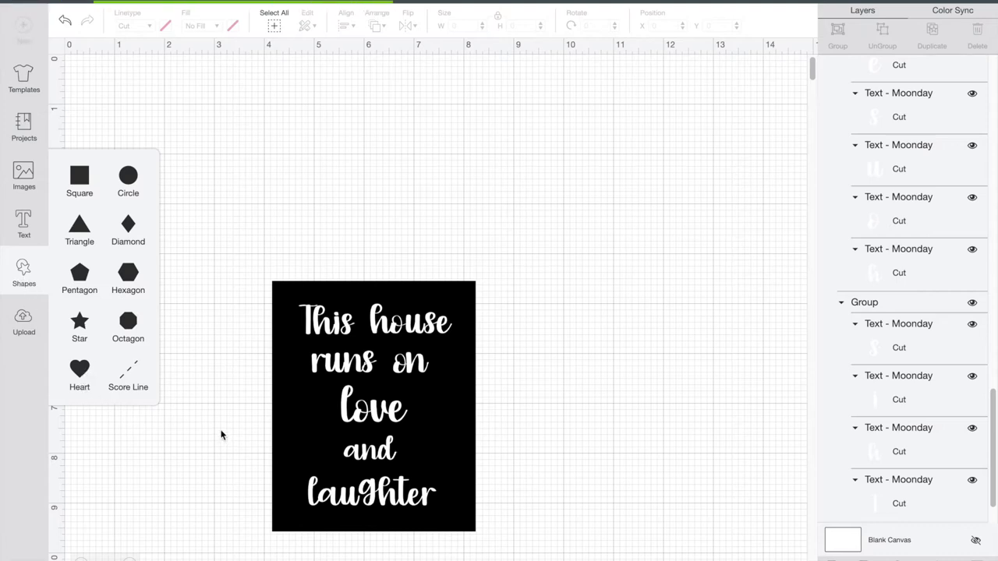
pyautogui.moveTo(250, 196); pyautogui.dragTo(257, 228)
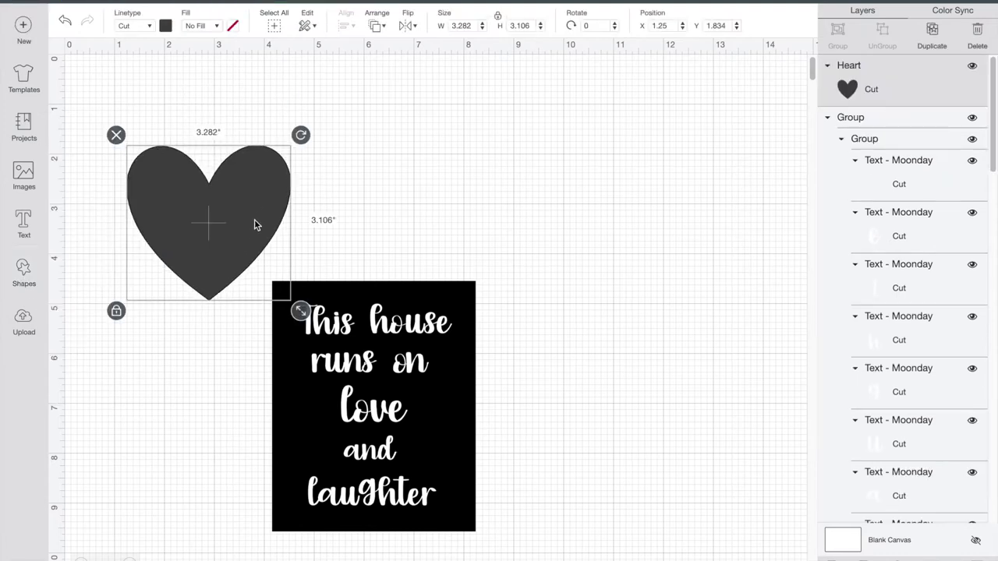
pyautogui.click(165, 25)
pyautogui.click(181, 159)
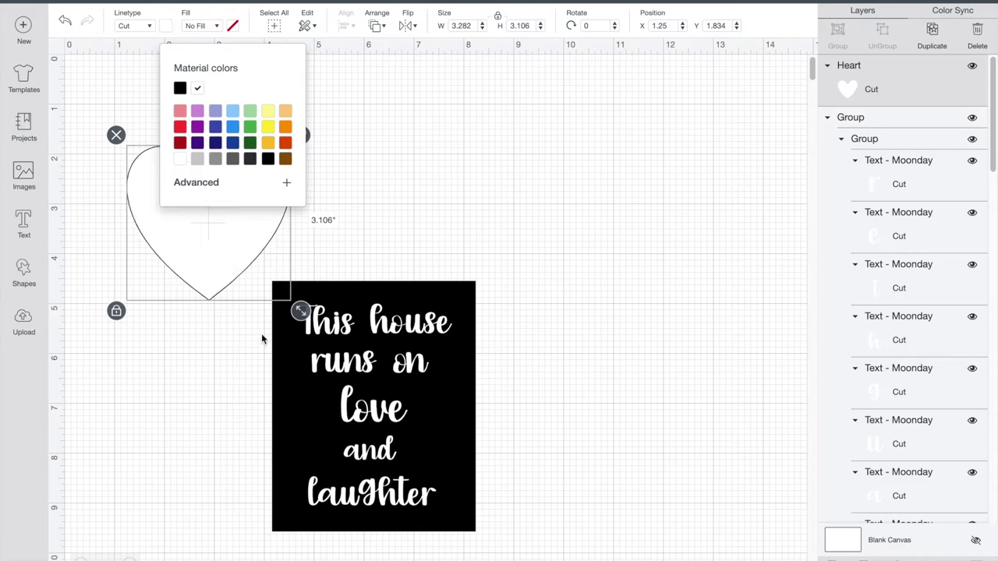
pyautogui.moveTo(299, 310); pyautogui.dragTo(421, 453)
pyautogui.click(554, 404)
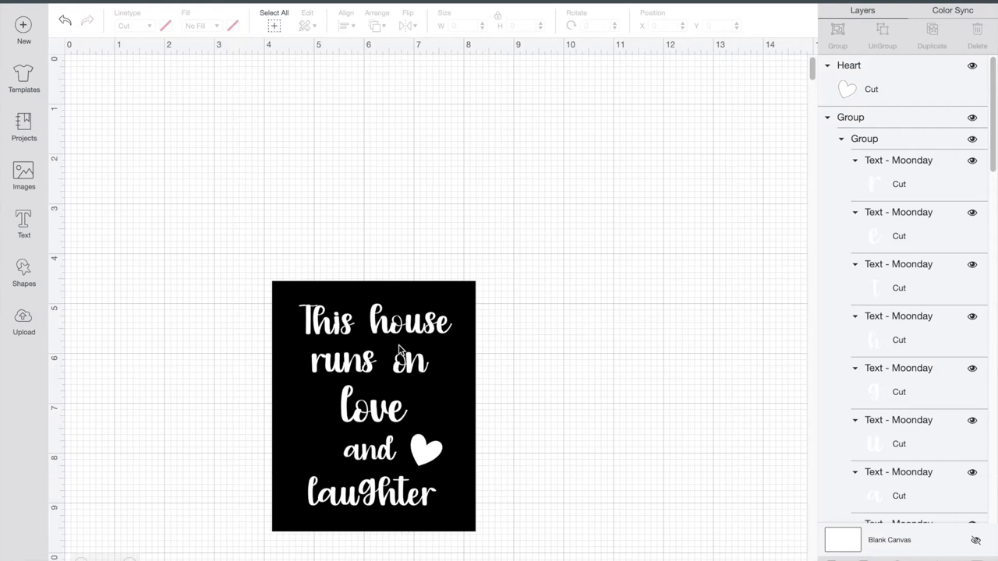
pyautogui.click(413, 368)
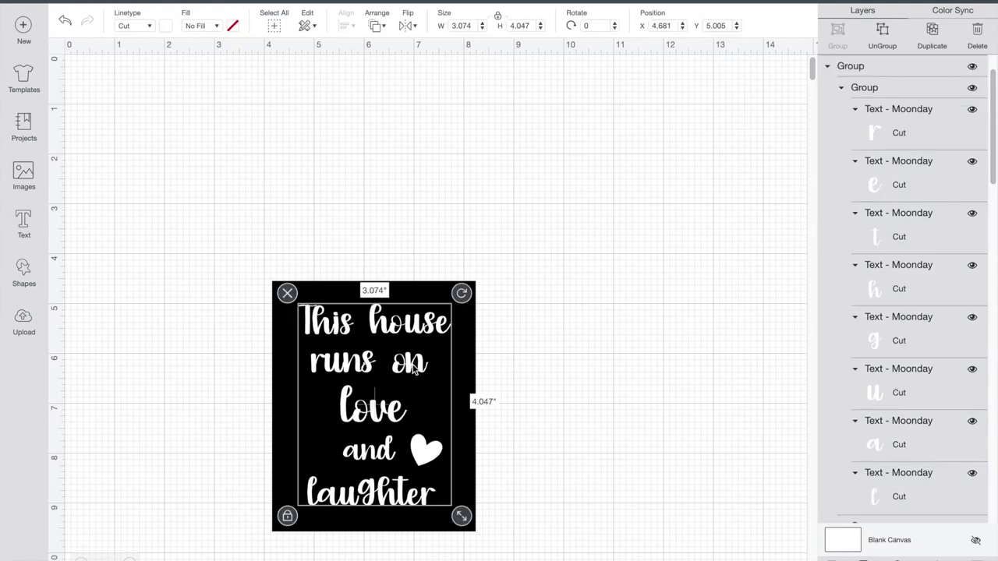
# - Reposition the lettering on the rectangle, attach it into one layer, and send it to Make It
pyautogui.moveTo(414, 369); pyautogui.dragTo(300, 235)
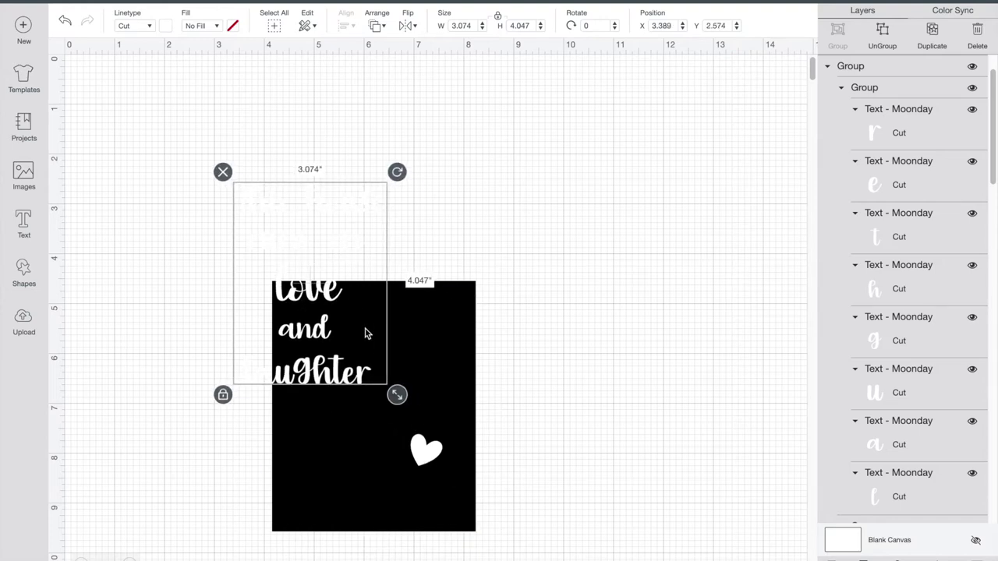
pyautogui.moveTo(365, 334); pyautogui.dragTo(396, 471)
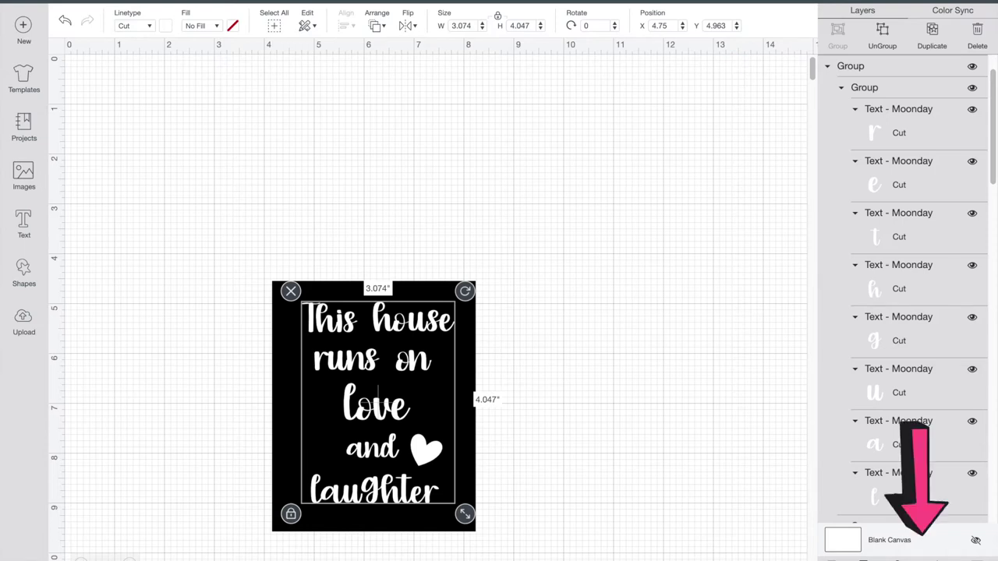
pyautogui.click(919, 555)
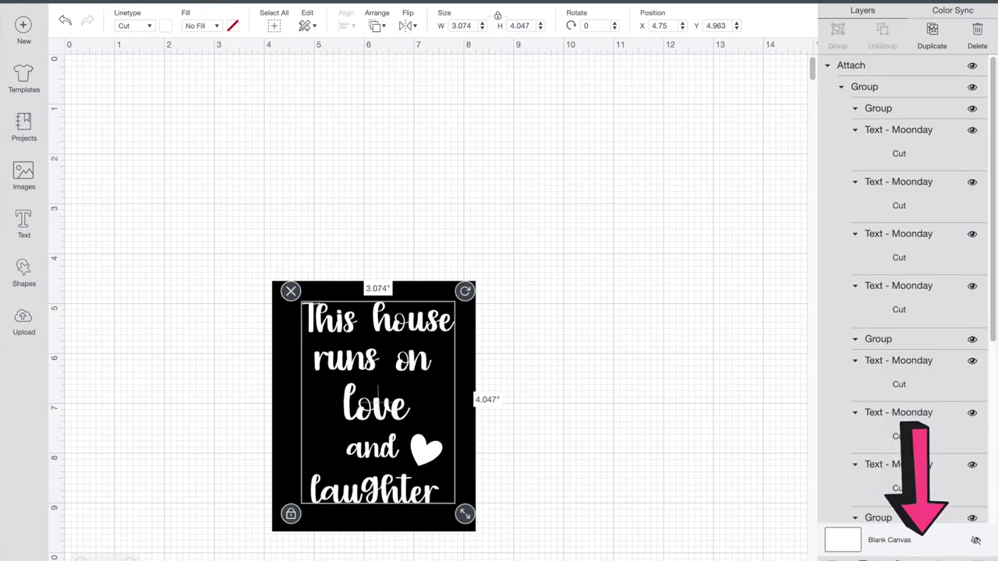
pyautogui.moveTo(391, 409); pyautogui.dragTo(391, 421)
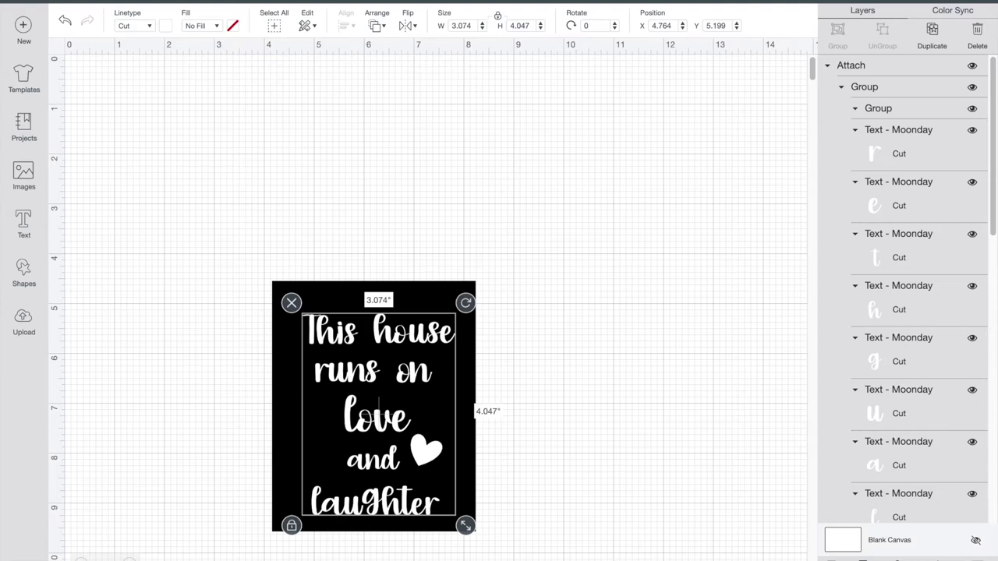
pyautogui.click(942, 11)
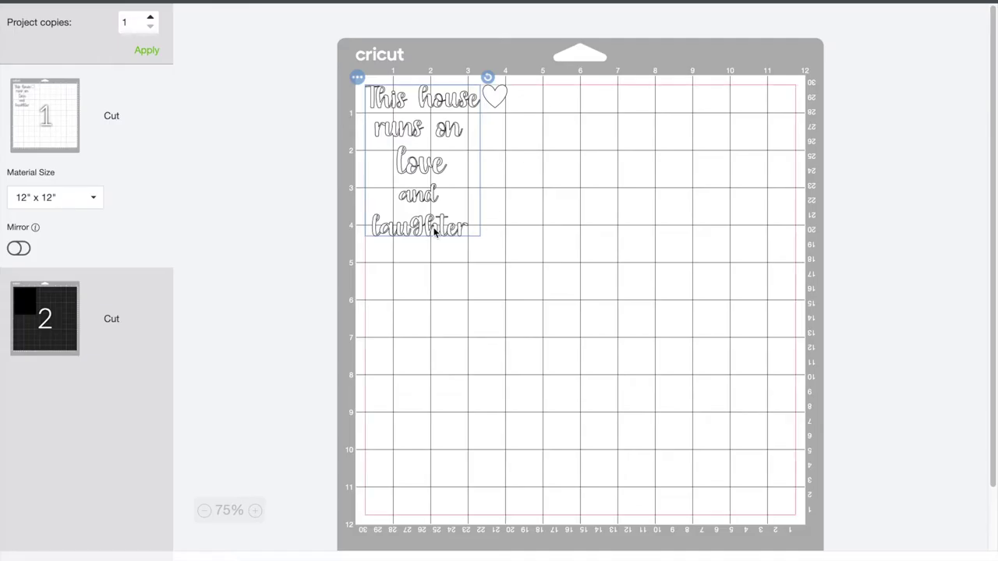
# - On mat 1, shift the lettering and move the heart beside 'This house', then view mat 2
pyautogui.moveTo(431, 232); pyautogui.dragTo(418, 205)
pyautogui.moveTo(497, 106); pyautogui.dragTo(485, 202)
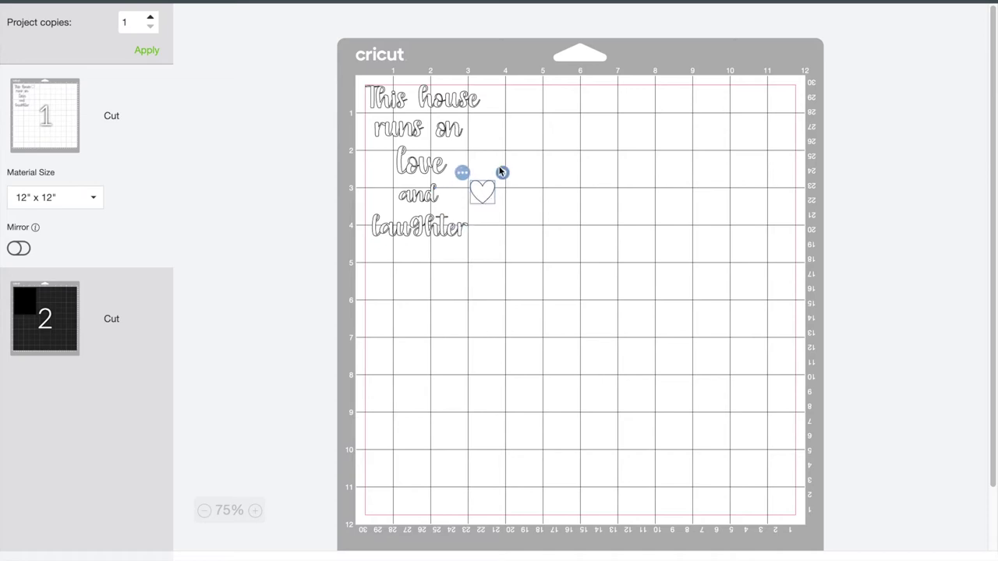
pyautogui.click(60, 337)
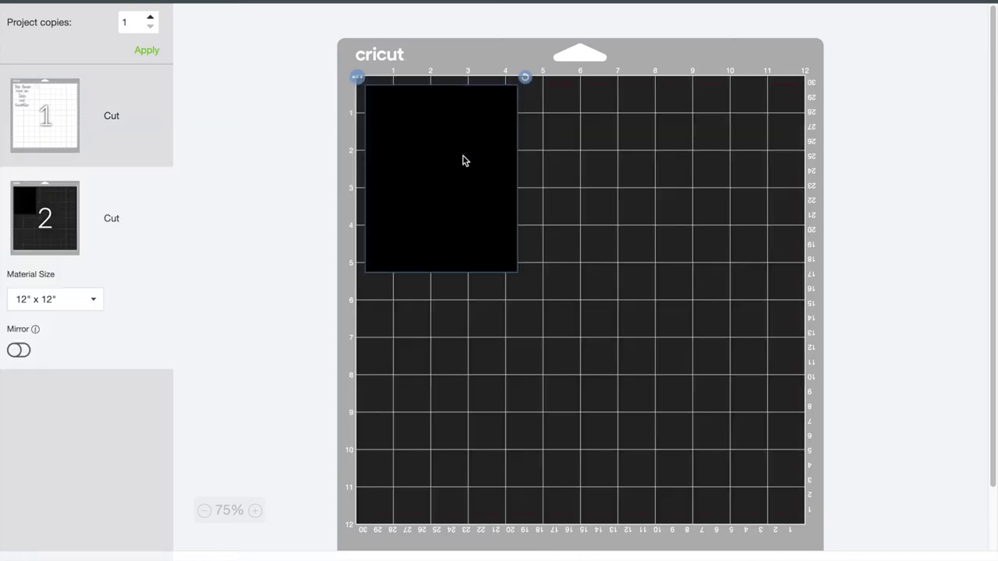
# - Reposition the black rectangle on mat 2, shifting it slightly left, then down and right
pyautogui.moveTo(464, 160); pyautogui.dragTo(469, 204)
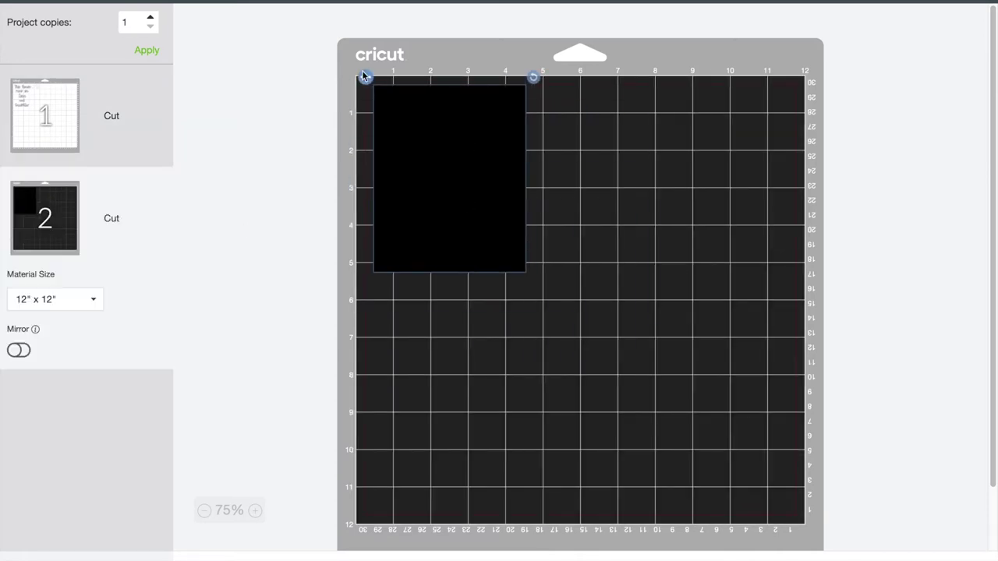
pyautogui.click(364, 77)
pyautogui.click(462, 165)
pyautogui.moveTo(439, 211); pyautogui.dragTo(430, 210)
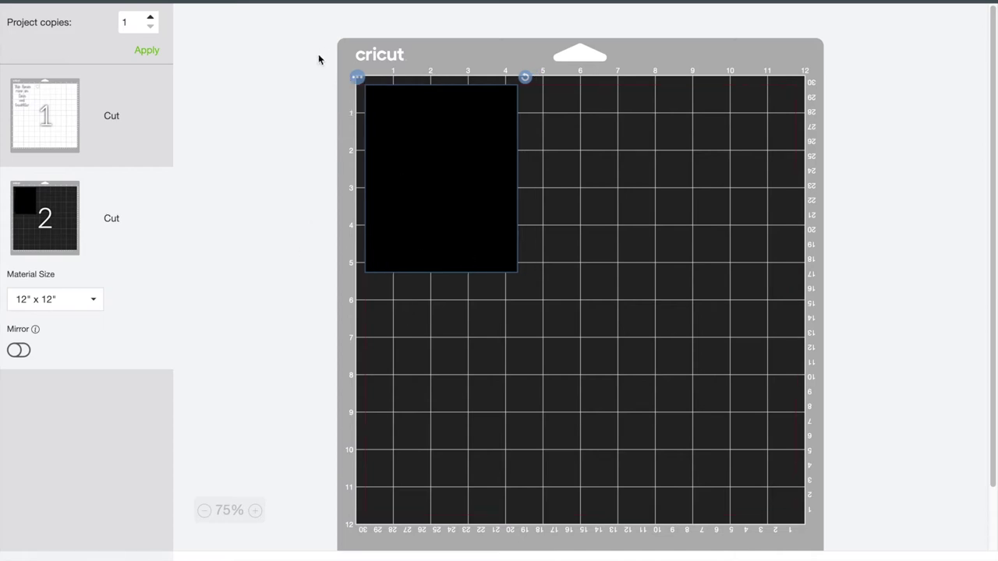
pyautogui.moveTo(470, 234); pyautogui.dragTo(504, 298)
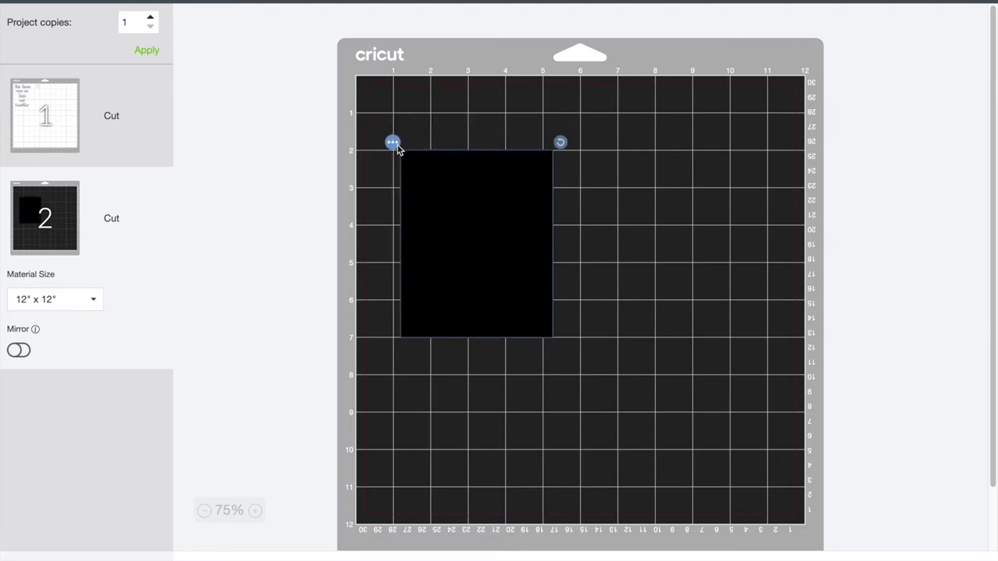
# - Hide the black rectangle from mat 2, then tuck the heart beside 'This house' on mat 1
pyautogui.click(394, 144)
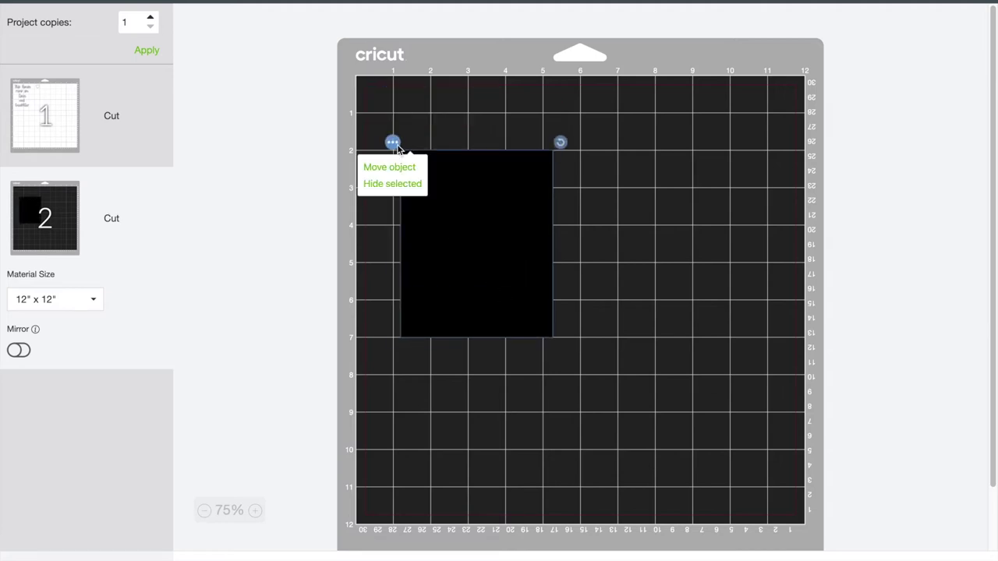
pyautogui.click(394, 185)
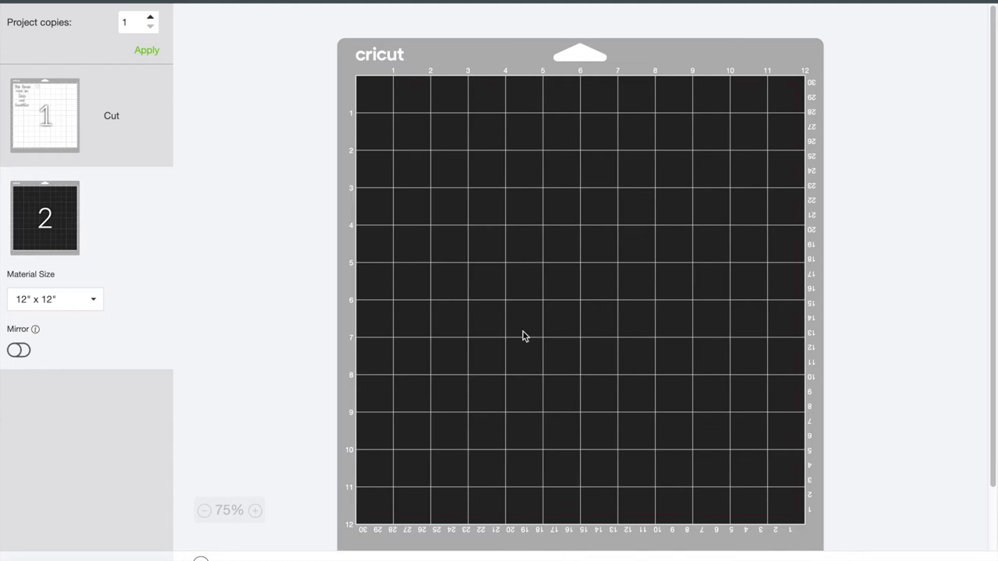
pyautogui.click(58, 126)
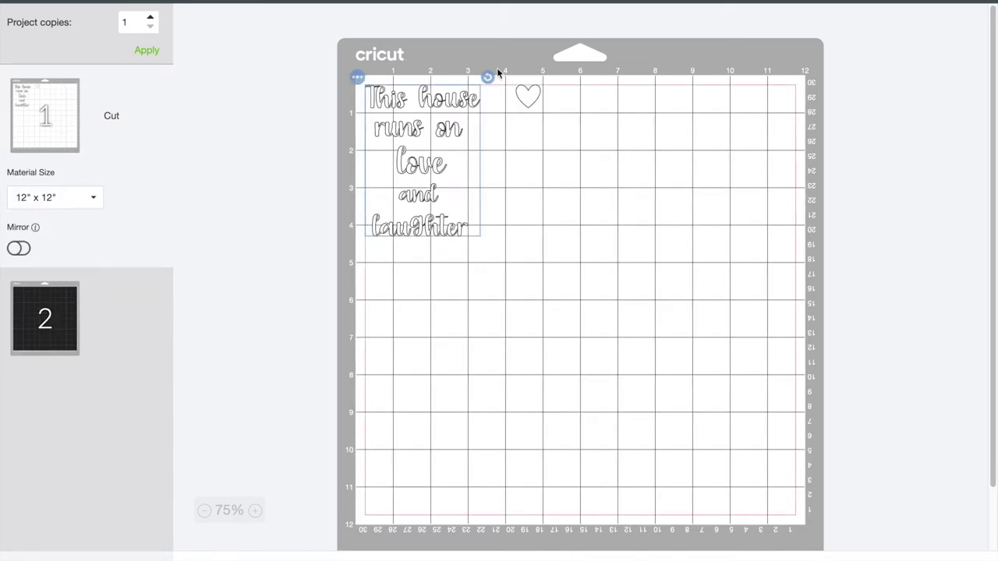
pyautogui.moveTo(523, 99); pyautogui.dragTo(511, 107)
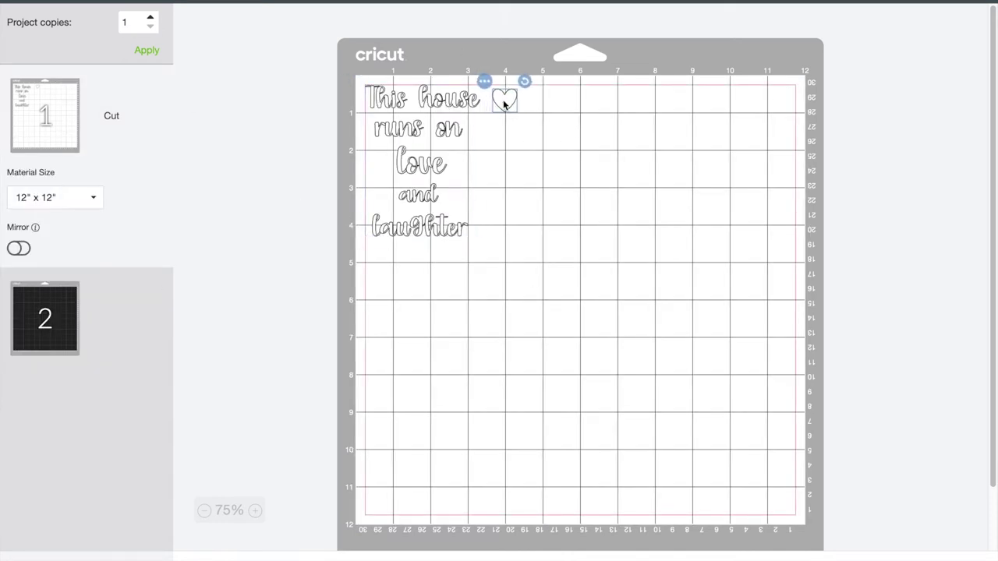